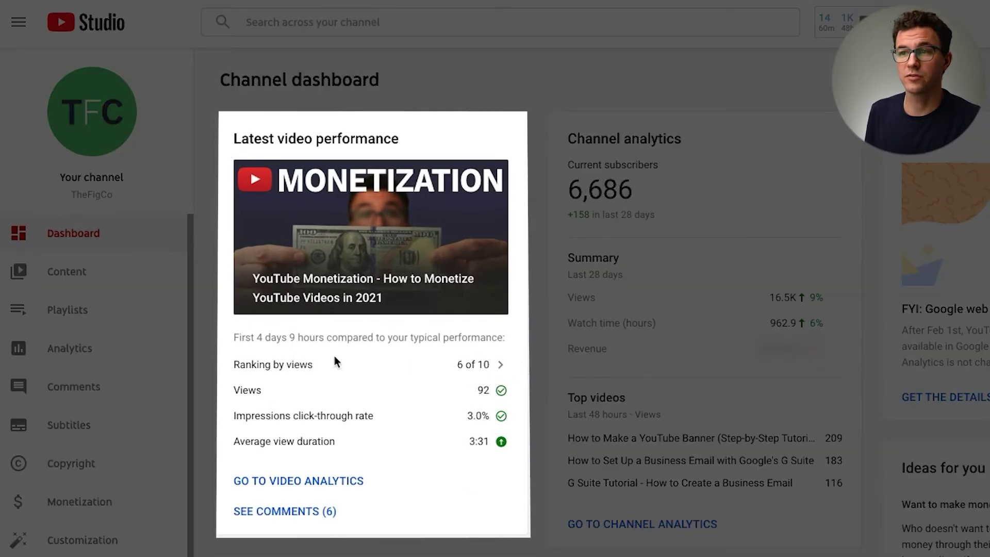
# Open Channel analytics (16,503 views in 28 days) and its full Realtime views report.
pyautogui.moveTo(474, 372)
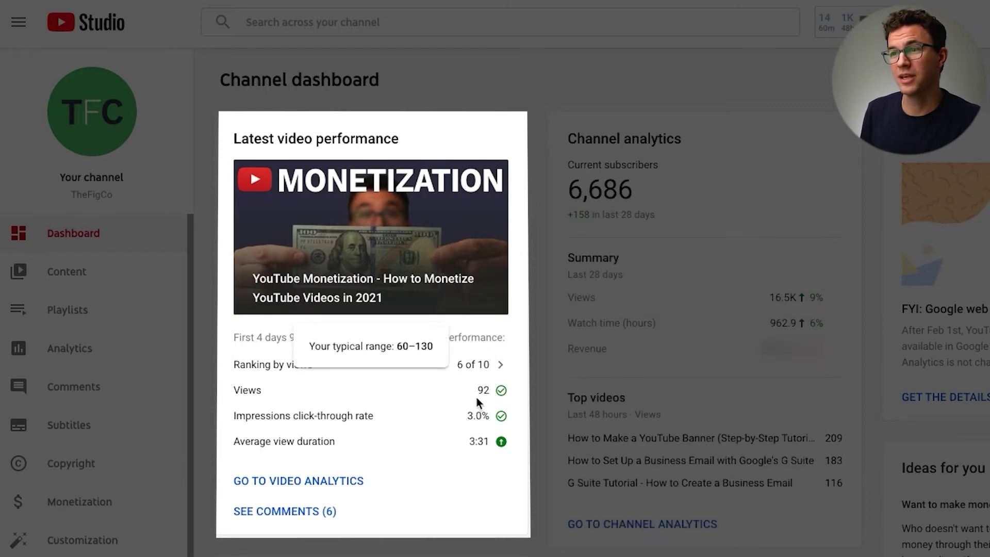
pyautogui.moveTo(473, 443)
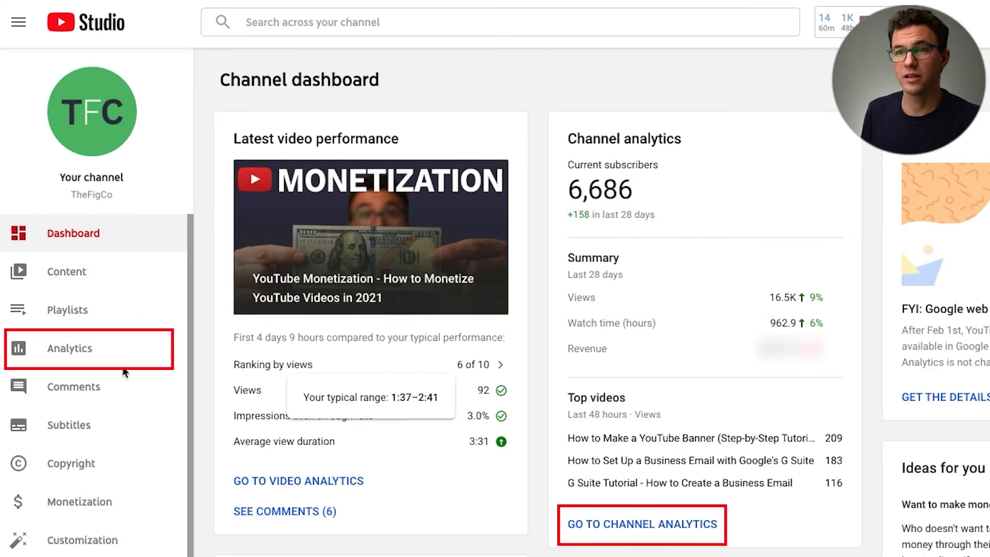
pyautogui.click(75, 359)
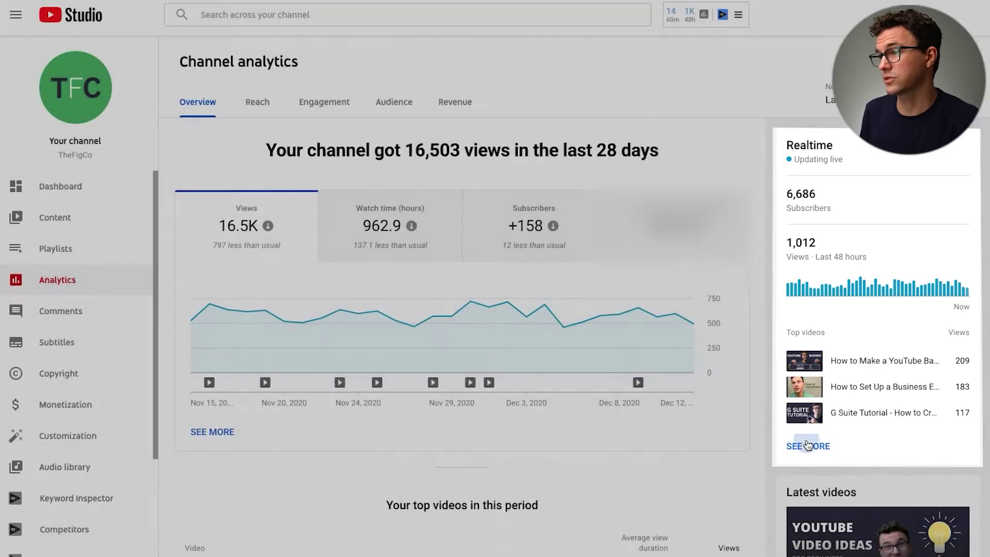
pyautogui.click(808, 445)
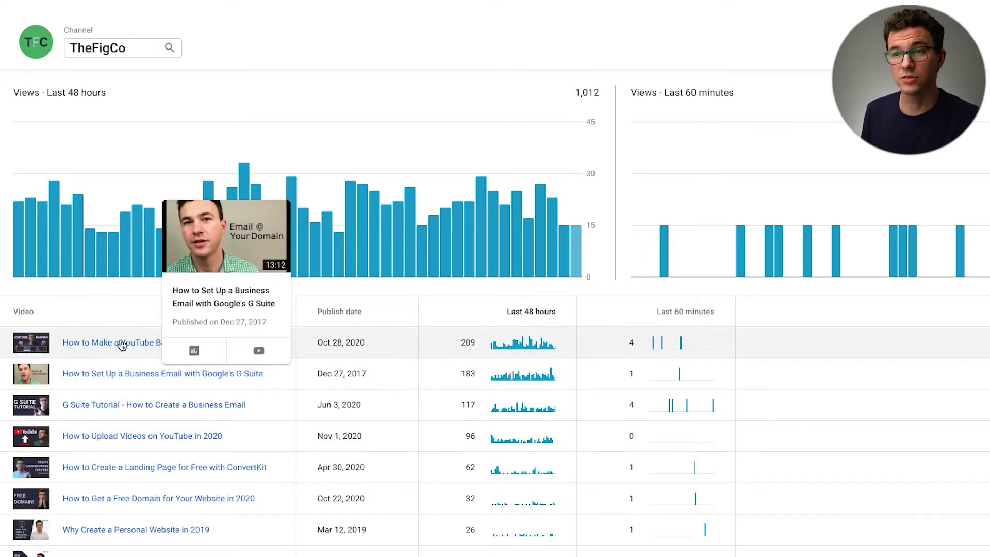
pyautogui.moveTo(120, 345)
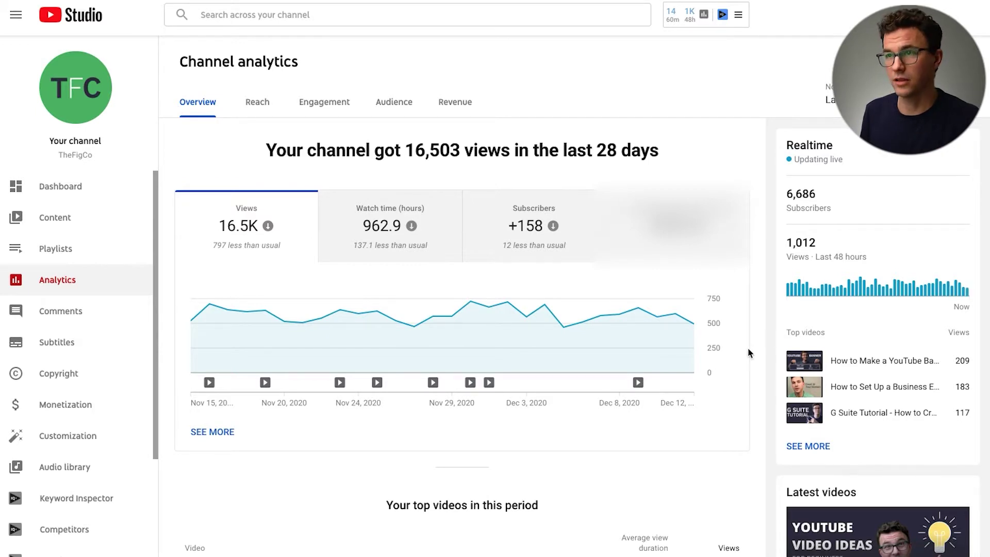
# Switch to the Reach analytics and scroll down to the impressions funnel.
pyautogui.click(258, 106)
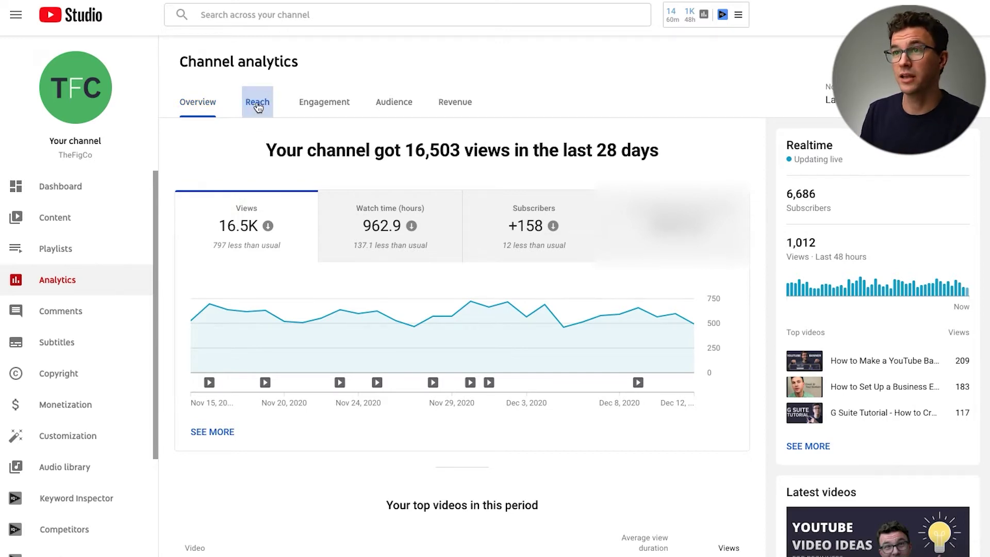
pyautogui.scroll(-5, 567, 310)
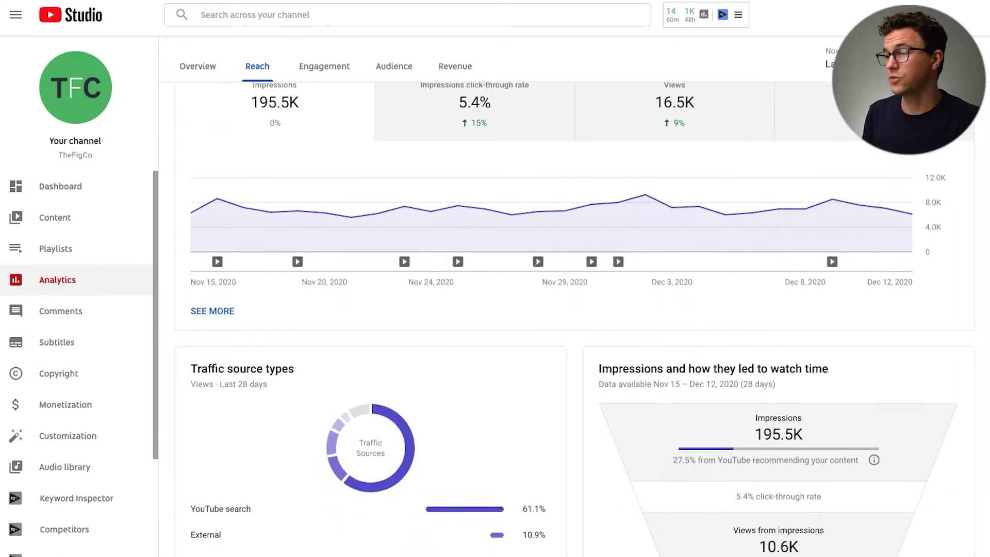
pyautogui.scroll(-2, 964, 240)
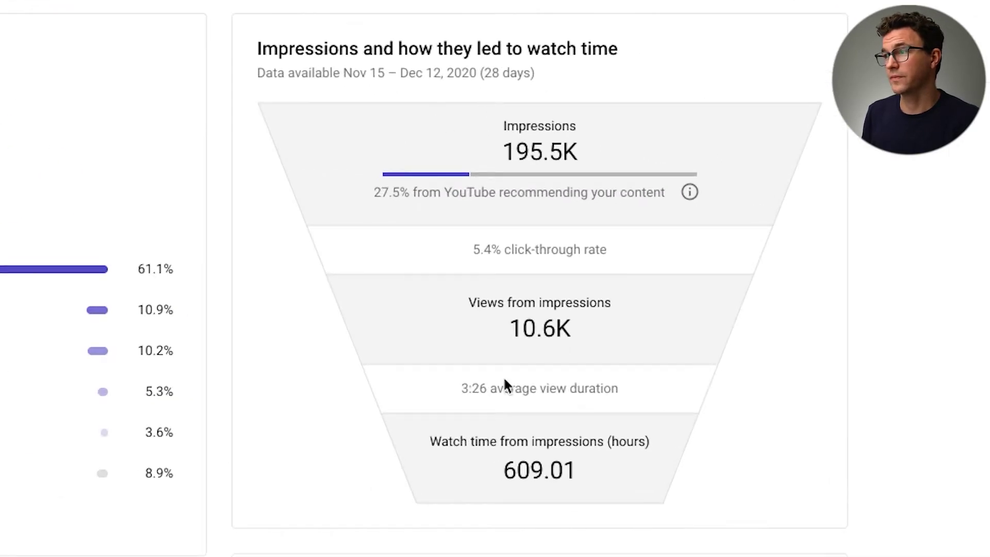
pyautogui.moveTo(512, 251)
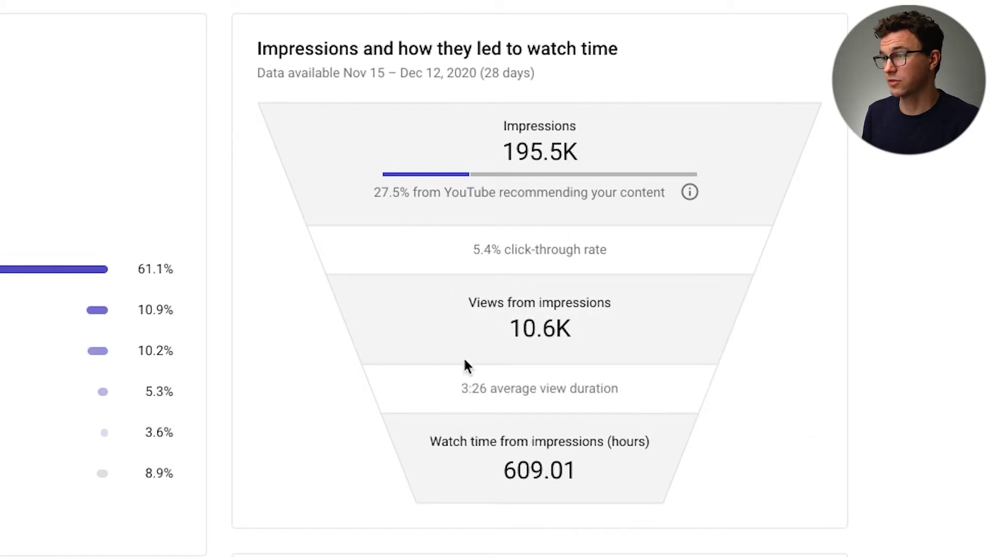
# Highlight the funnel's 3:26 average view duration figure.
pyautogui.moveTo(462, 390); pyautogui.dragTo(575, 392)
pyautogui.click(771, 407)
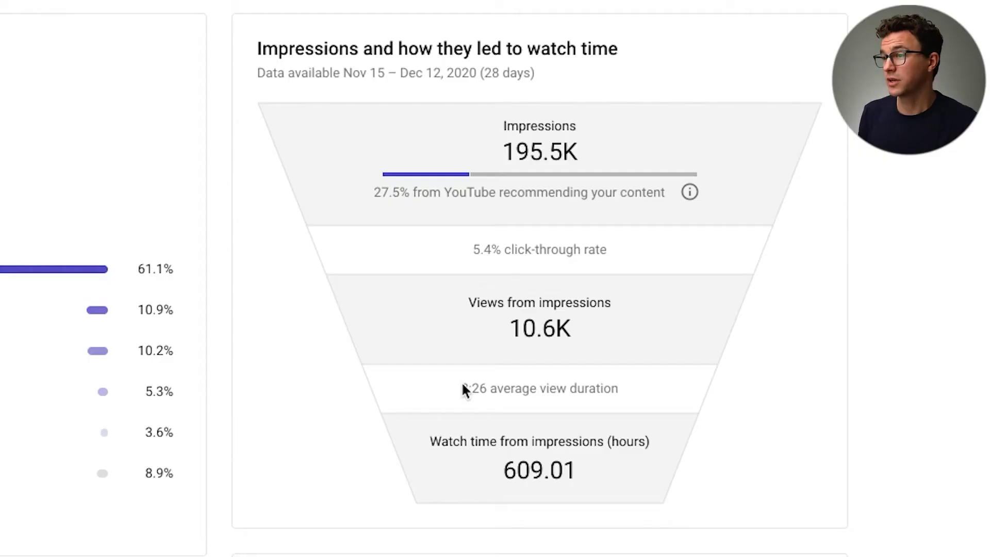
pyautogui.moveTo(462, 387); pyautogui.dragTo(624, 394)
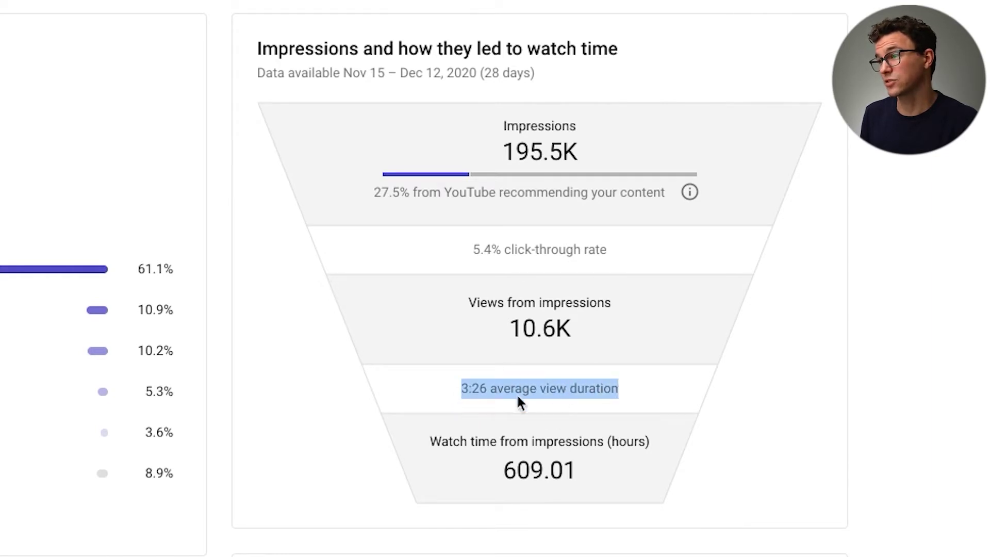
pyautogui.click(644, 387)
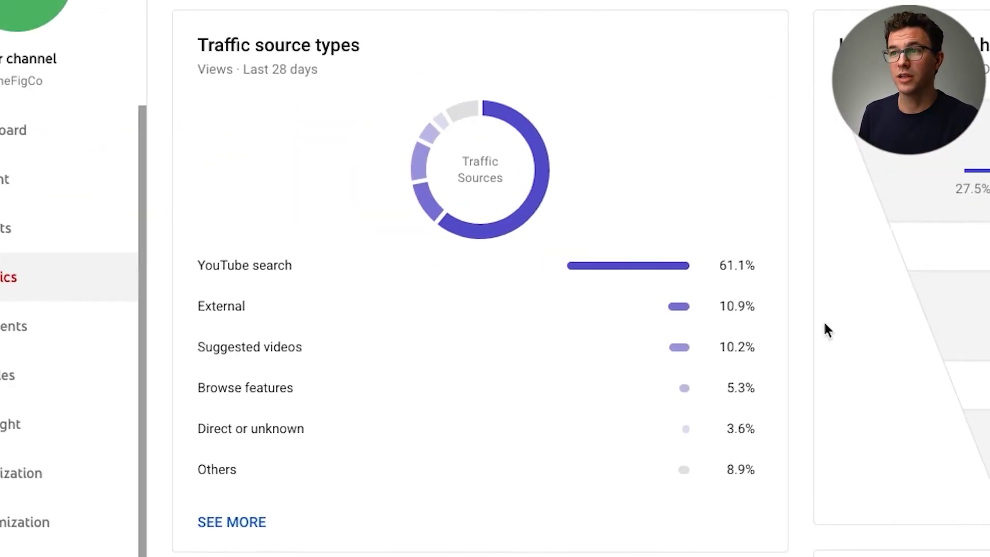
# Review traffic source types: YouTube search 61.1%, External 10.9%, Google Search 70.7%.
pyautogui.moveTo(757, 266)
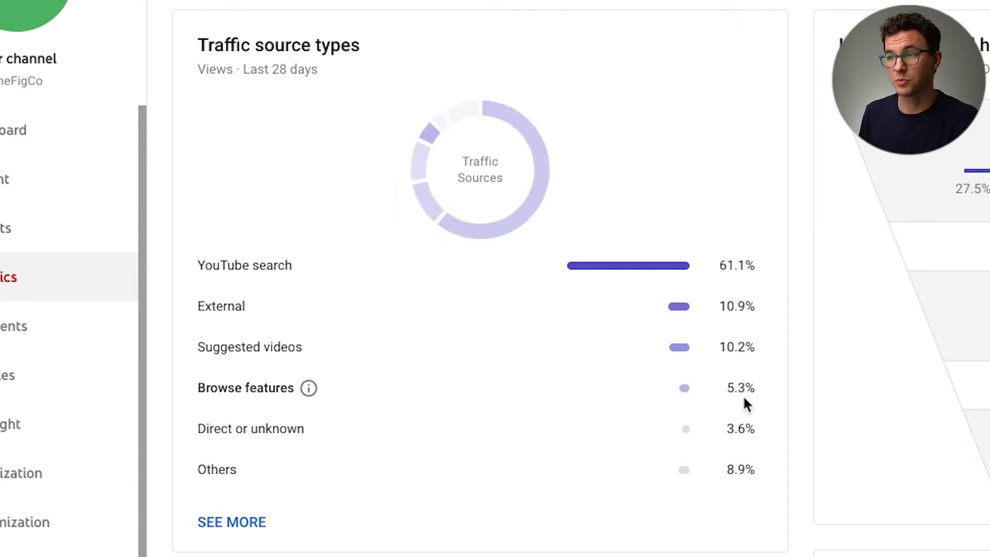
pyautogui.moveTo(731, 387)
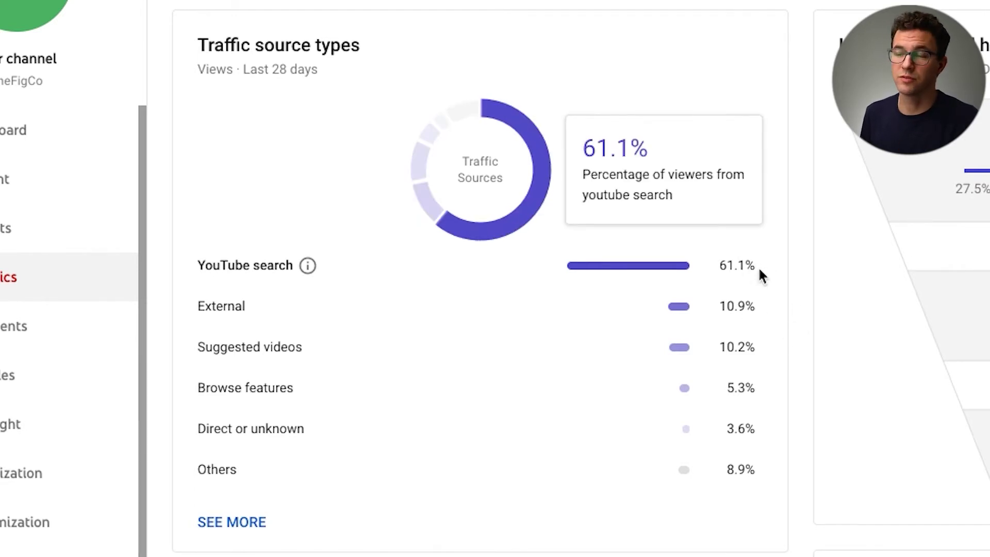
pyautogui.scroll(-1, 793, 397)
pyautogui.scroll(-5, 717, 444)
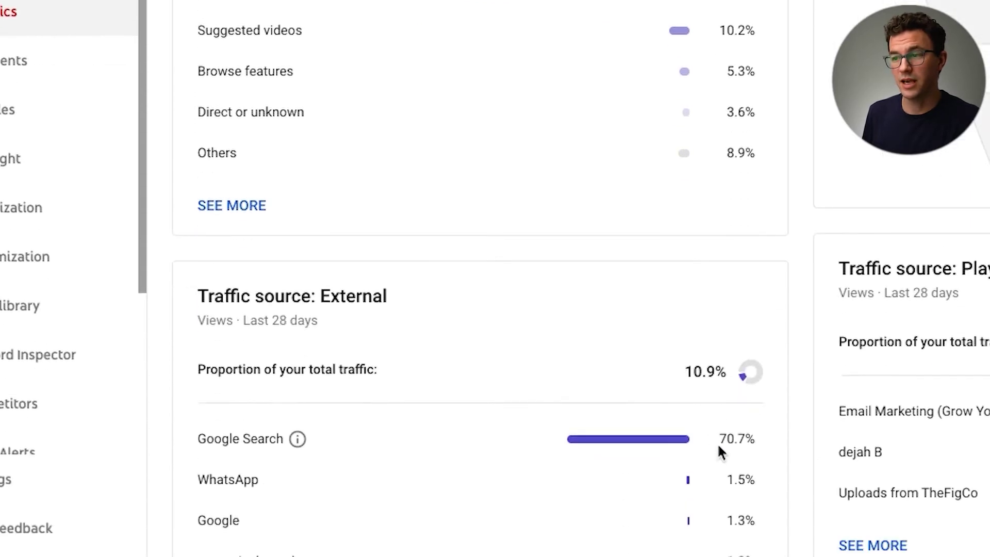
pyautogui.moveTo(714, 442); pyautogui.dragTo(768, 441)
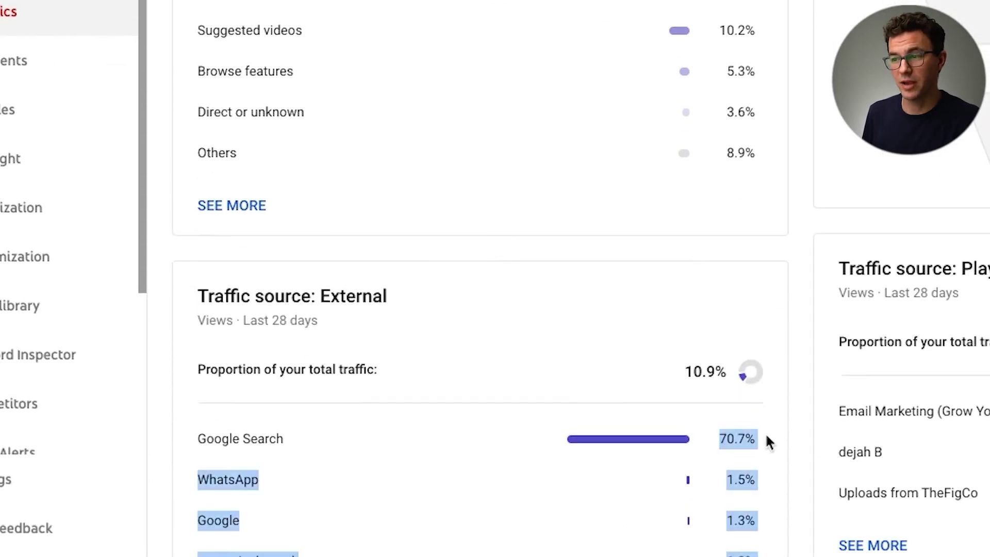
pyautogui.click(800, 433)
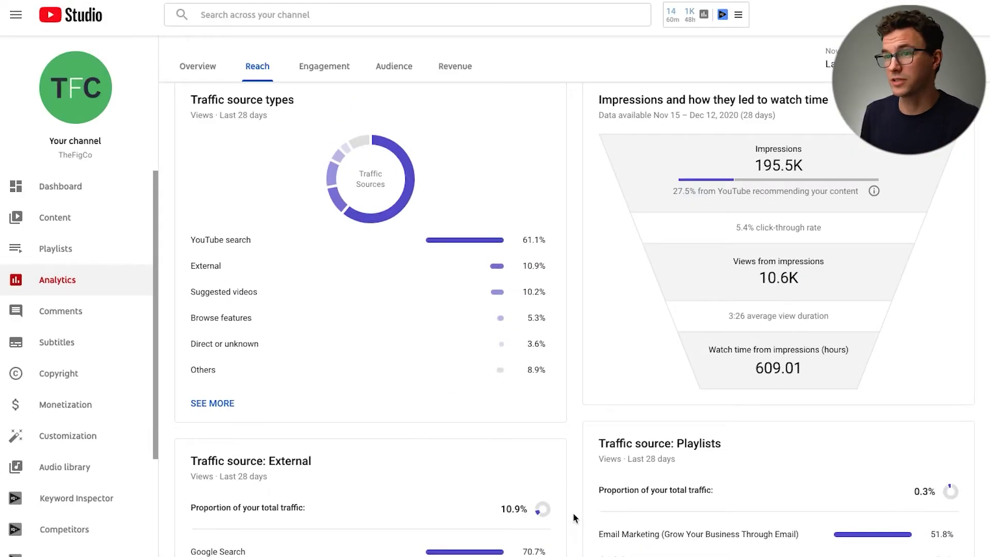
pyautogui.moveTo(454, 293)
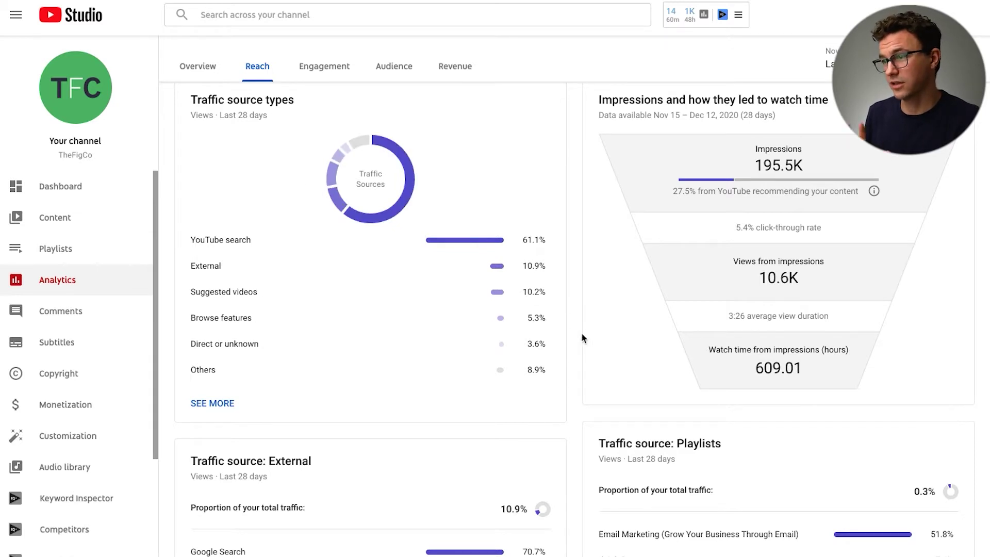
pyautogui.scroll(-3, 583, 338)
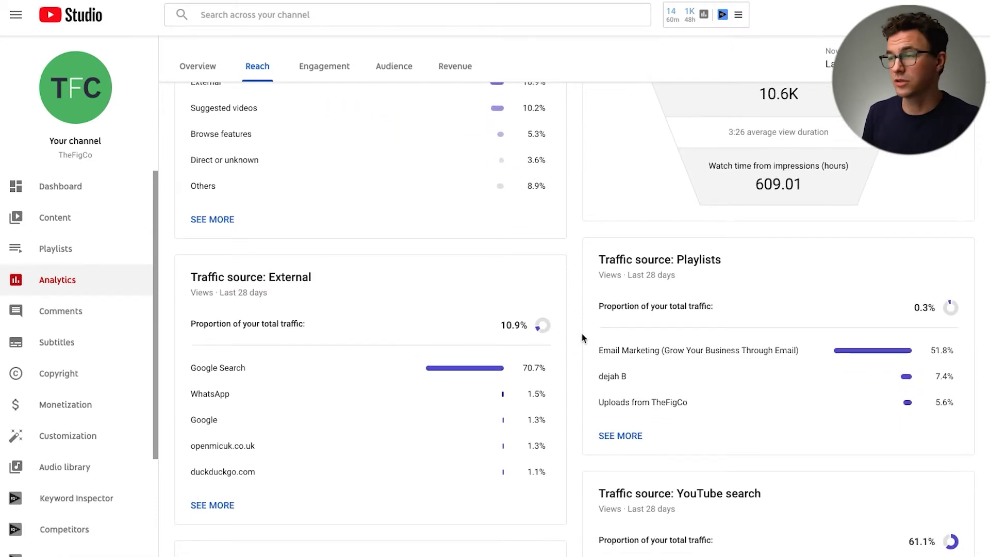
pyautogui.scroll(-1, 582, 335)
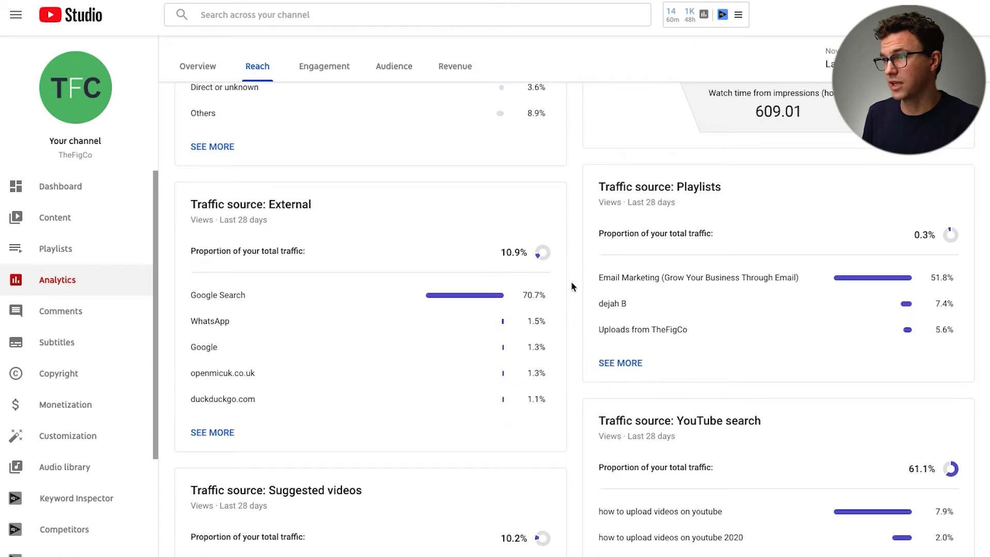
pyautogui.scroll(-2, 570, 357)
pyautogui.scroll(-1, 570, 356)
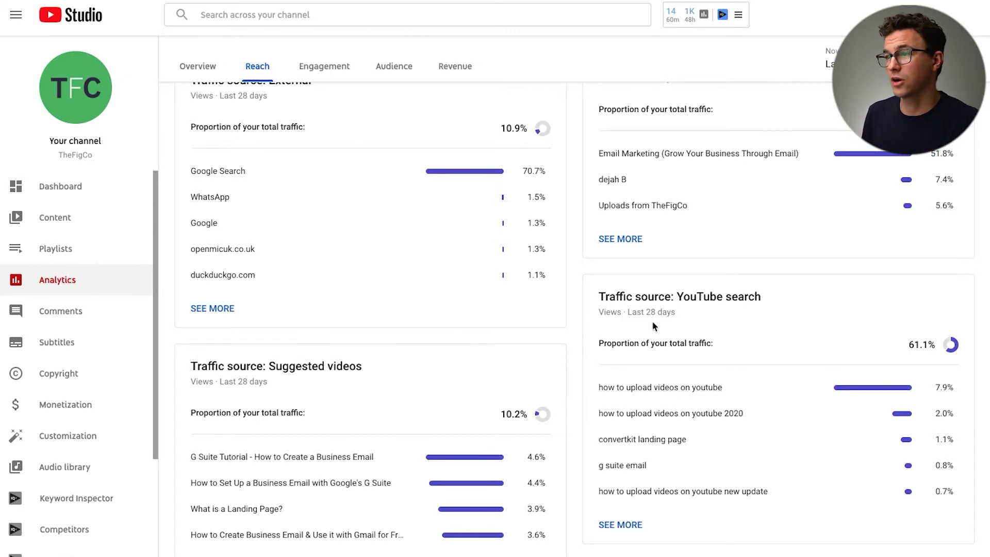
pyautogui.moveTo(664, 305)
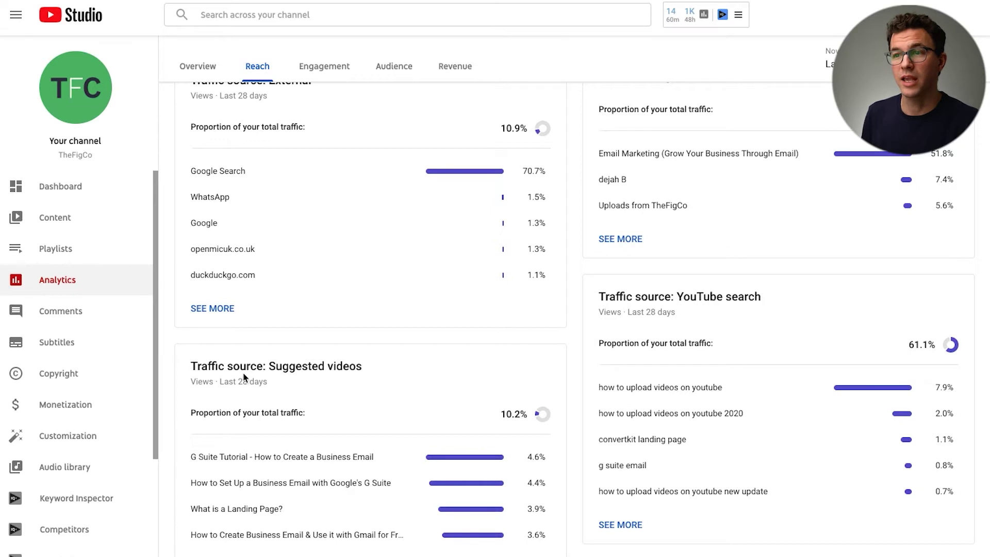
pyautogui.moveTo(287, 366)
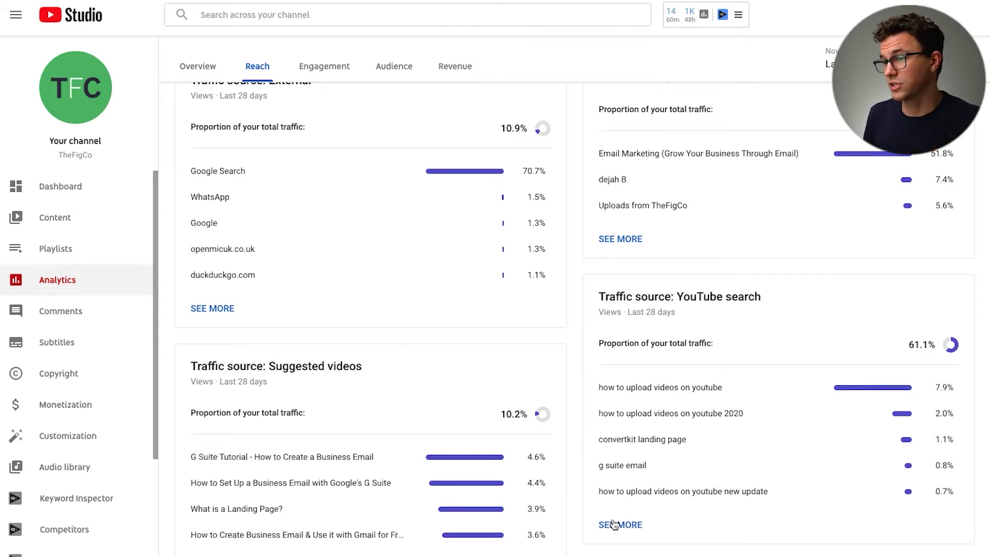
pyautogui.moveTo(619, 305)
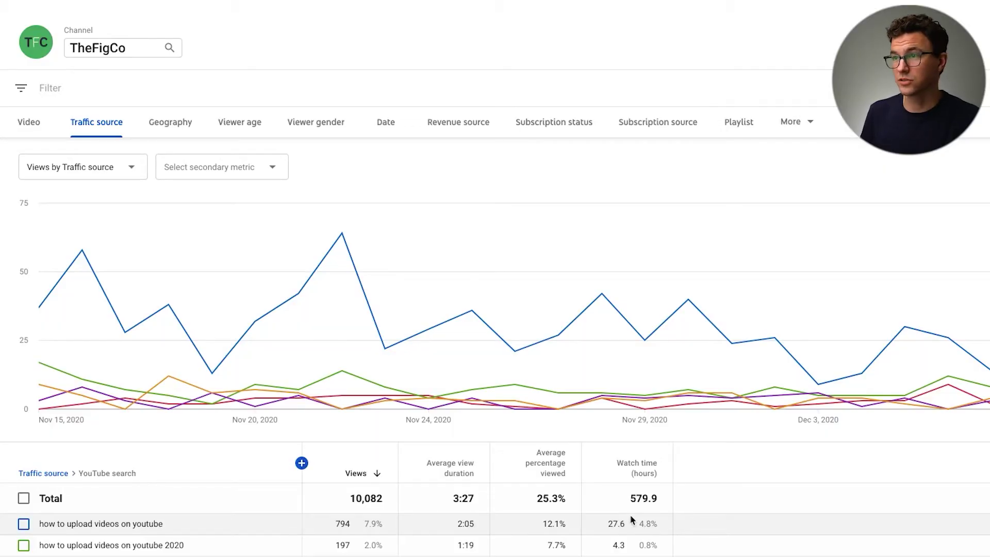
# Open the detailed YouTube search terms report from the YouTube search card.
pyautogui.moveTo(637, 471)
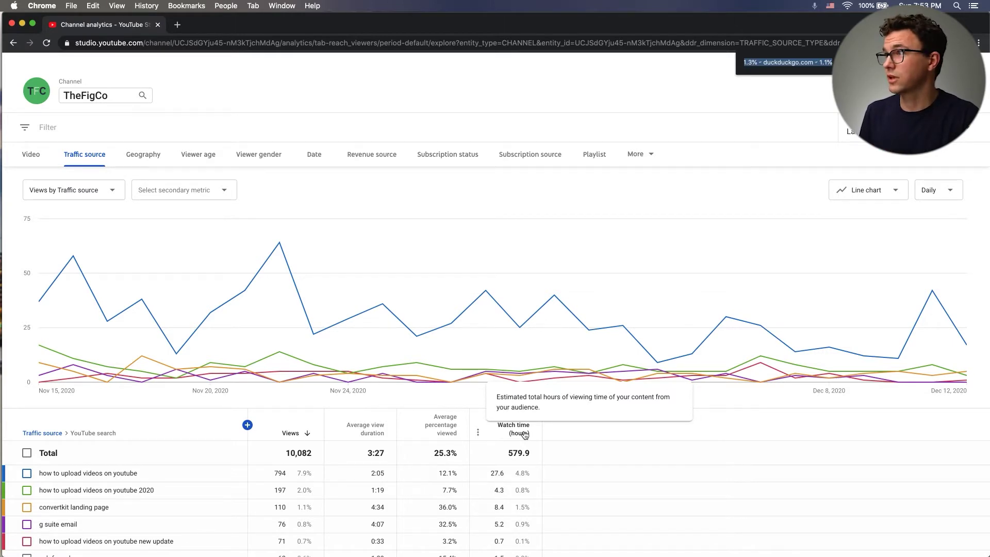
# Find 'conv' matches in the search terms table and highlight the google workspace email term.
pyautogui.press('BackSpace')
pyautogui.write('convertkit')
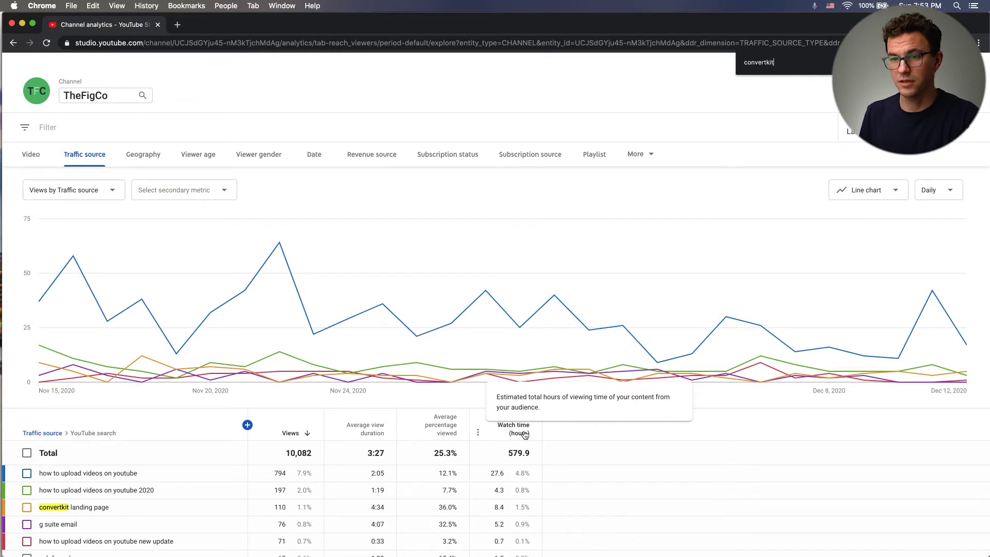
pyautogui.press('Return')
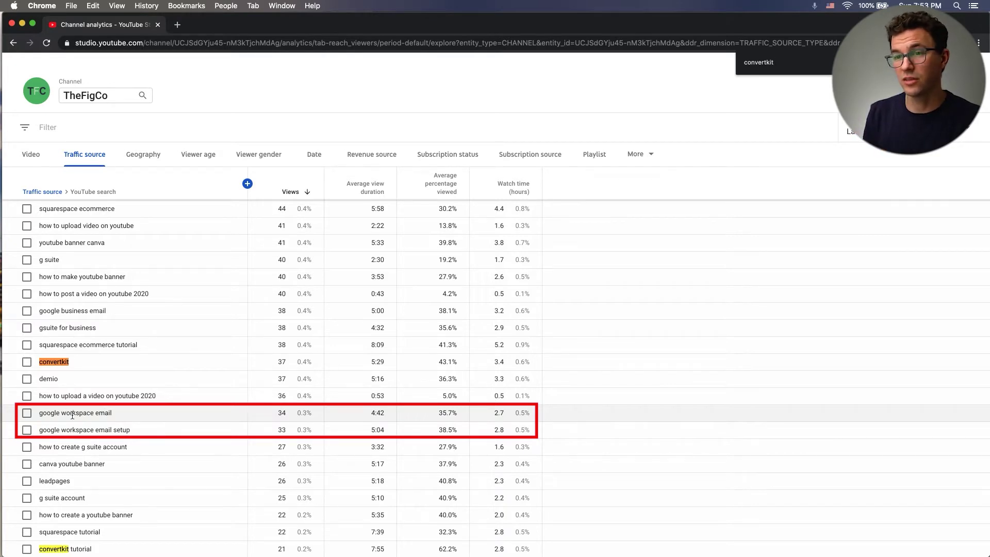
pyautogui.moveTo(43, 413); pyautogui.dragTo(125, 414)
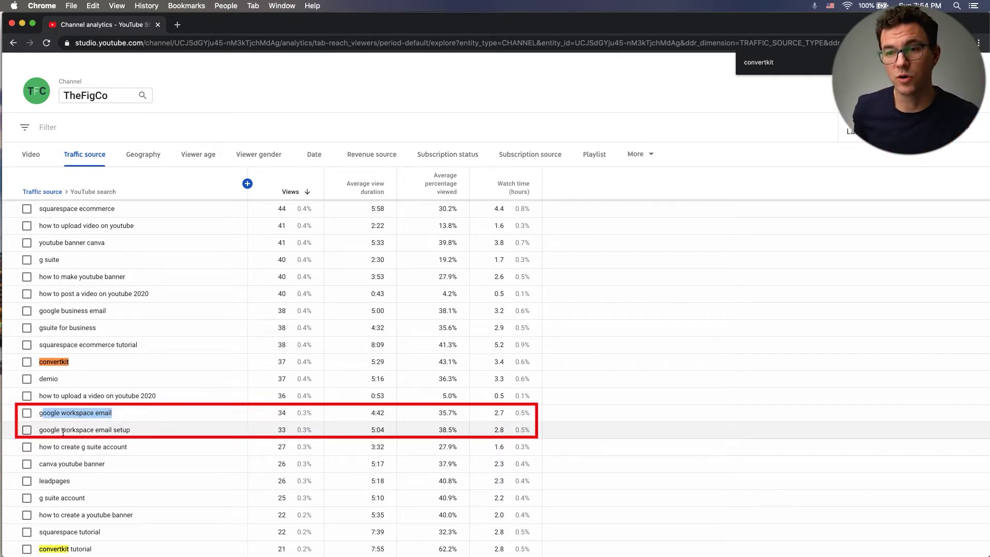
# Select the 'how to upload videos on youtube from phone' term, then go back to Reach.
pyautogui.scroll(-3, 186, 456)
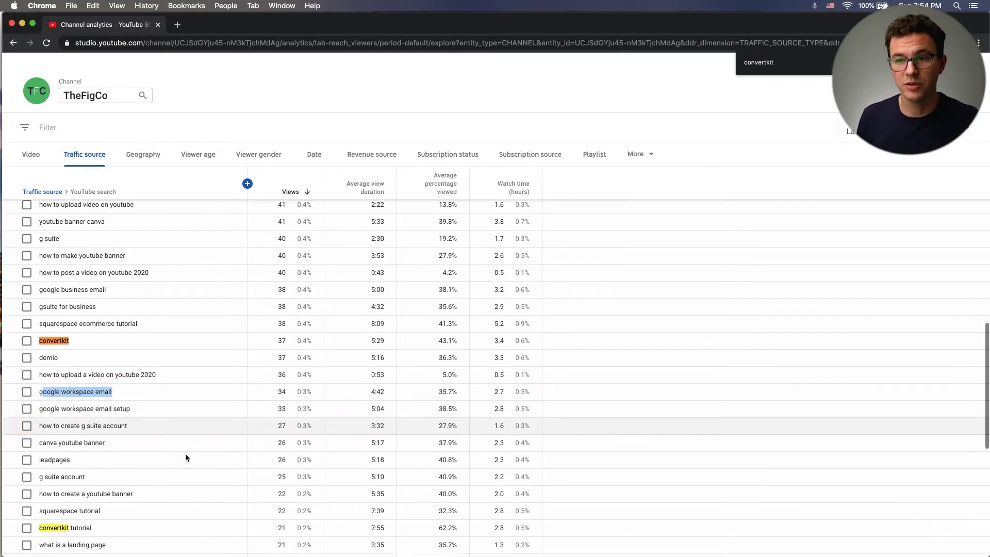
pyautogui.scroll(-1, 184, 491)
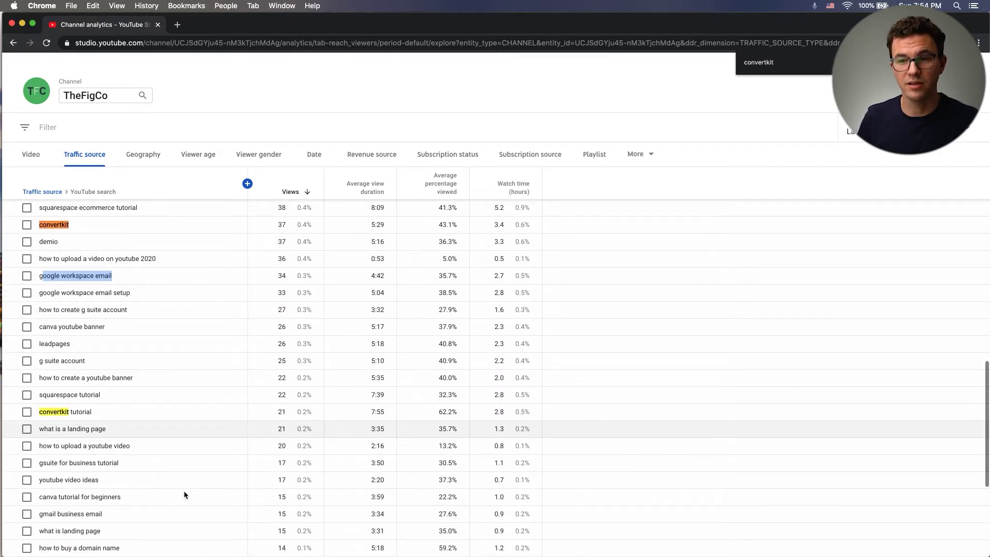
pyautogui.scroll(-3, 184, 491)
pyautogui.scroll(-3, 184, 491)
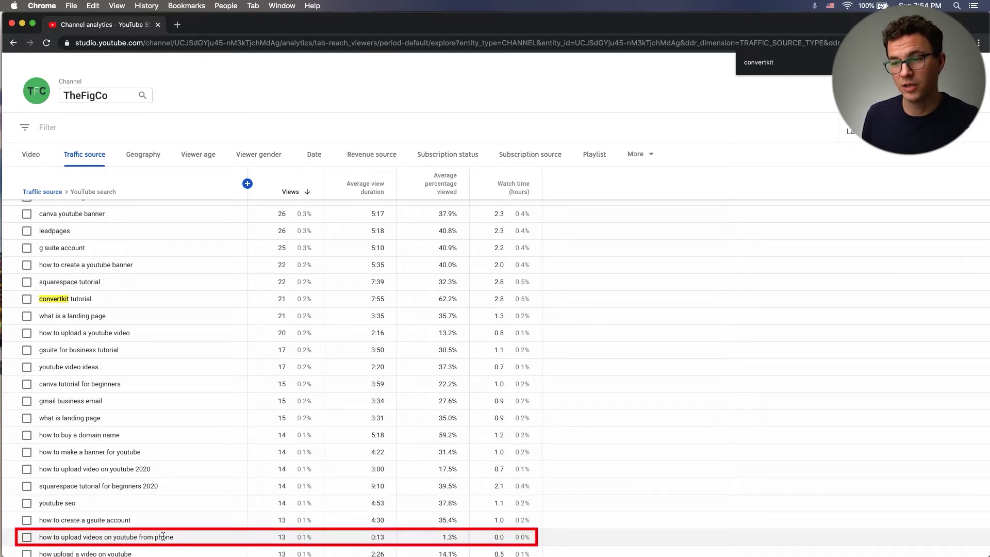
pyautogui.moveTo(172, 538); pyautogui.dragTo(36, 539)
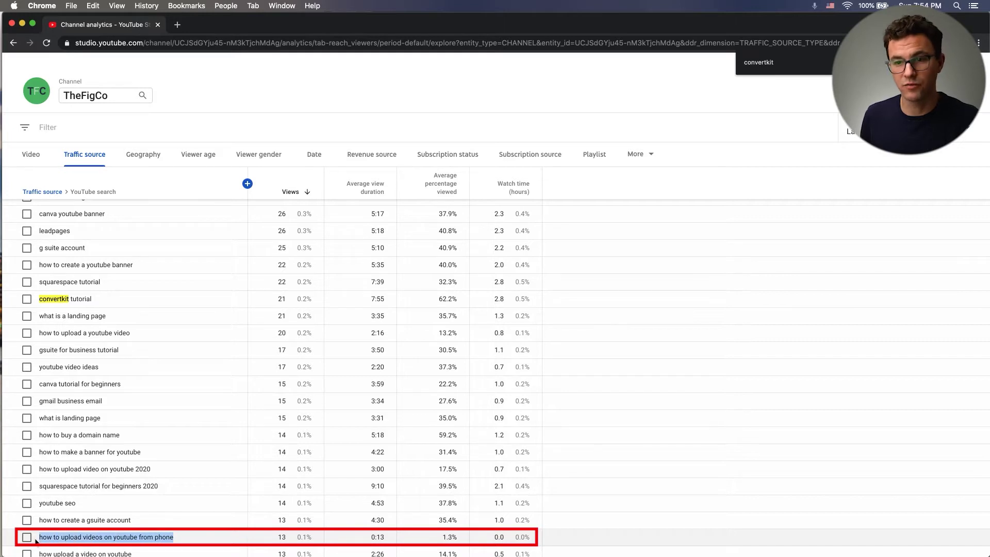
pyautogui.click(181, 539)
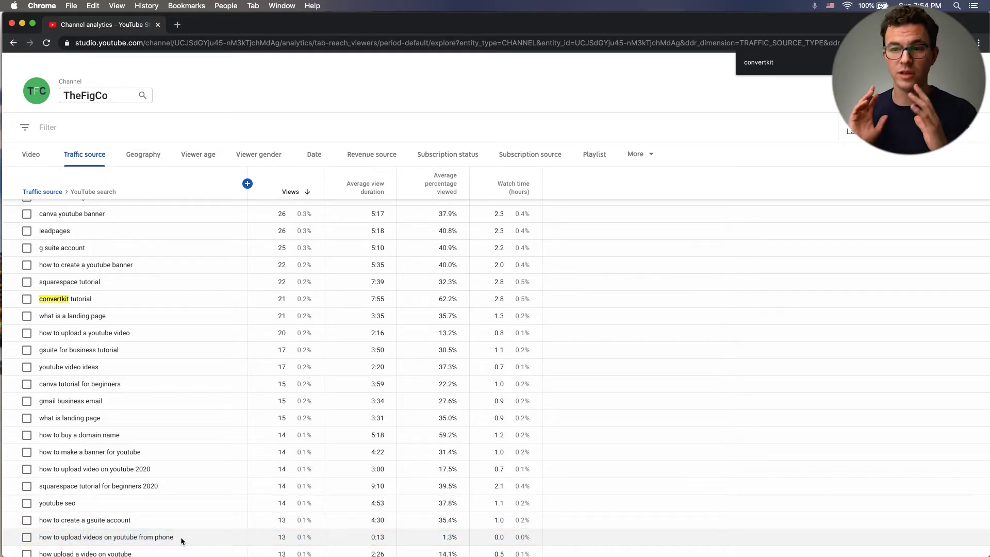
pyautogui.scroll(7, 685, 266)
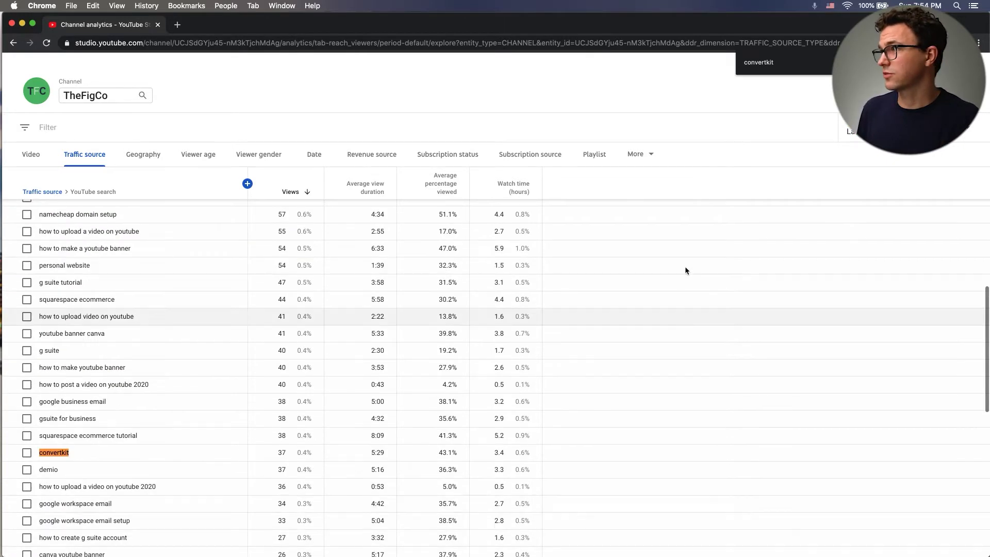
pyautogui.press('super+bracketleft')
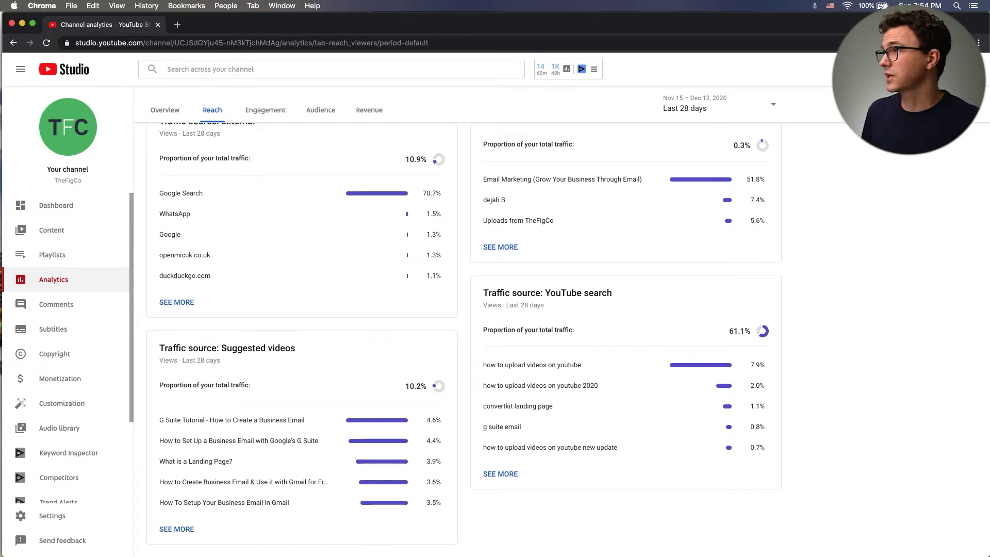
# Switch to the TheFigCo en Español channel and open its analytics overview.
pyautogui.click(970, 69)
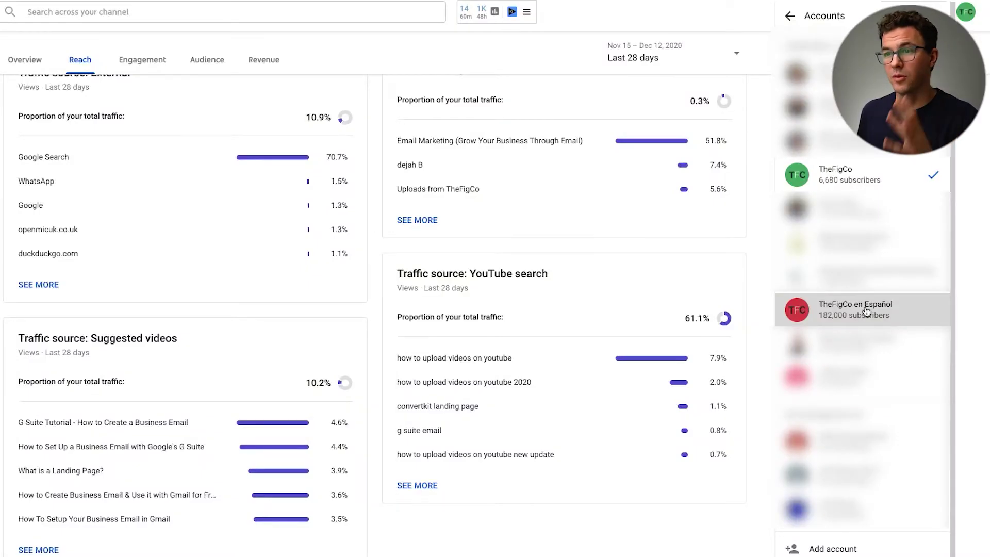
pyautogui.click(867, 311)
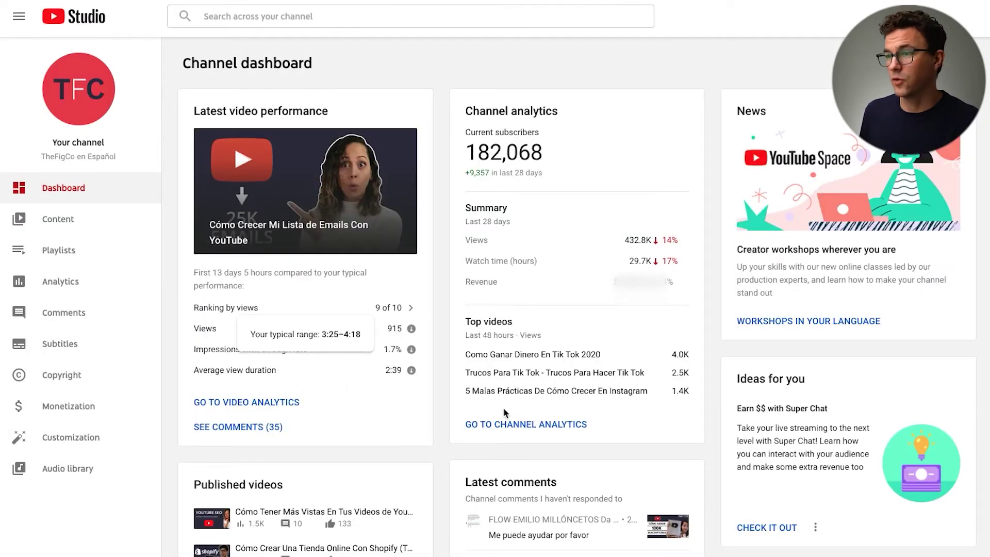
pyautogui.click(518, 424)
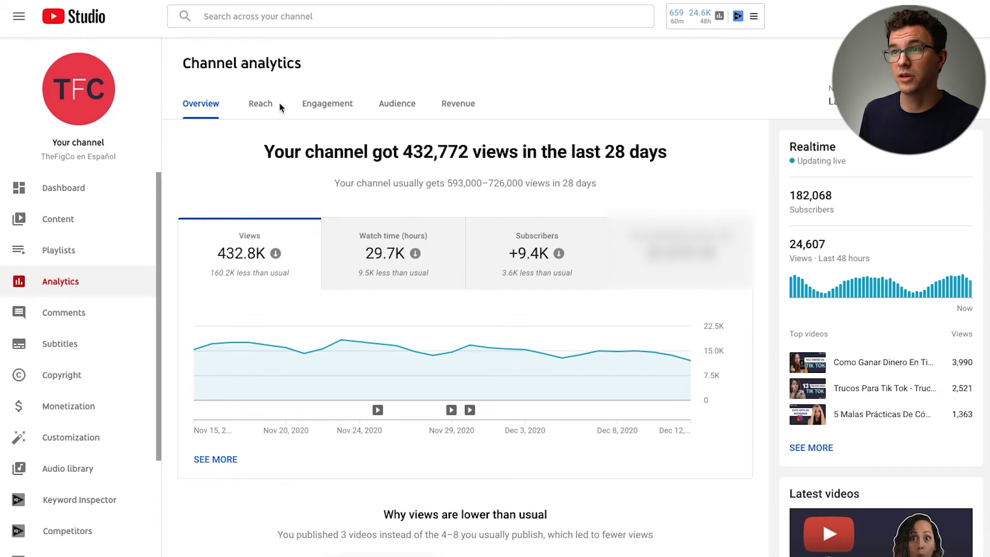
# View the Spanish channel's Reach tab and select the 50.0% YouTube search traffic share.
pyautogui.click(261, 103)
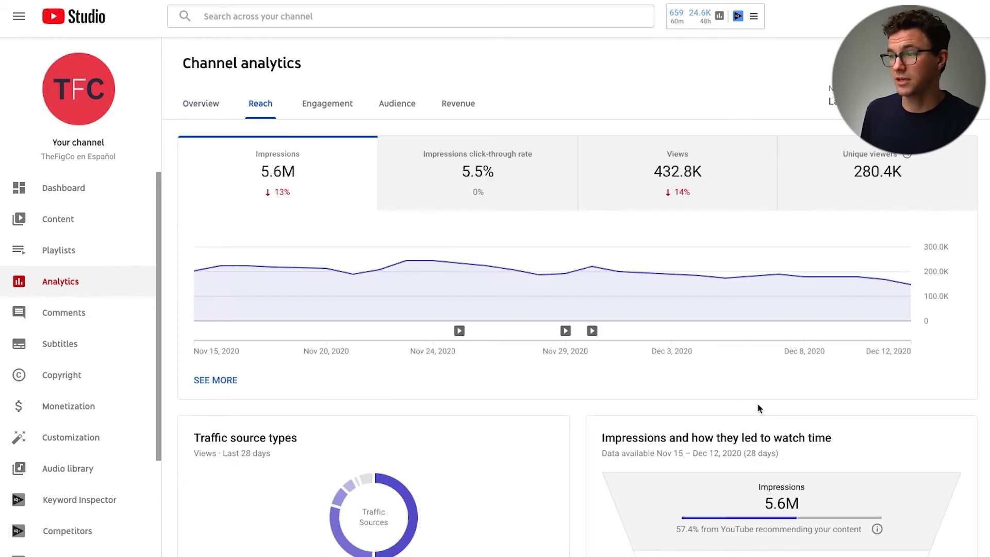
pyautogui.scroll(-3, 873, 436)
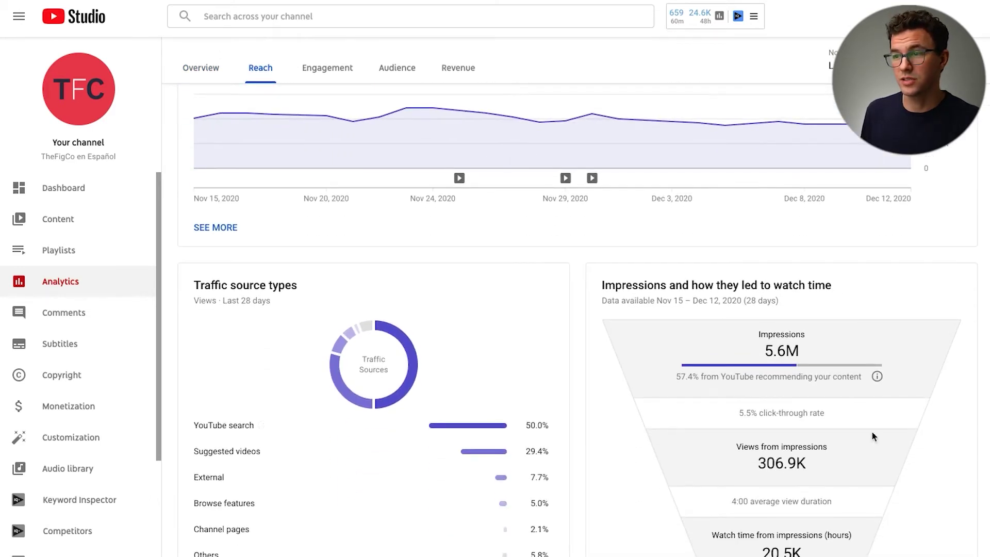
pyautogui.doubleClick(529, 426)
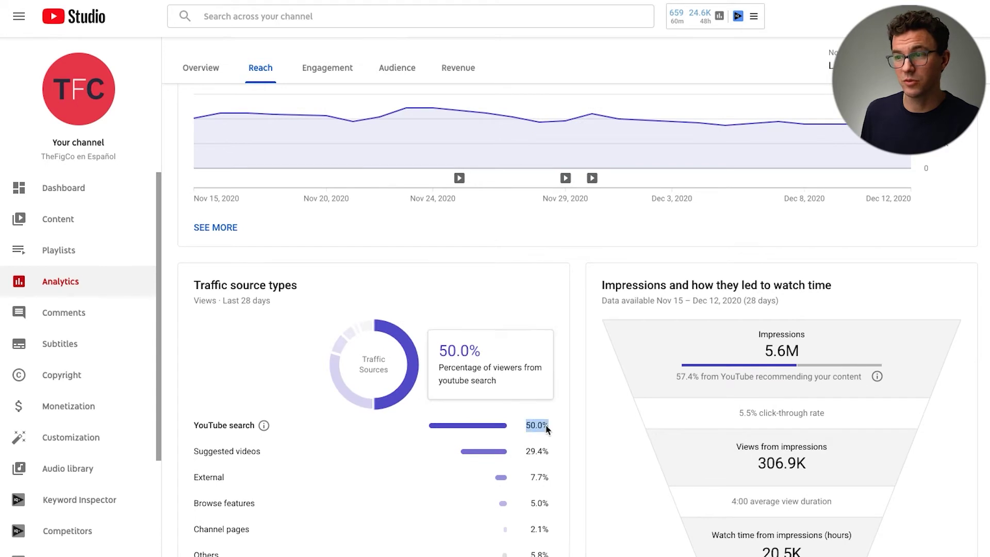
pyautogui.moveTo(554, 452)
pyautogui.mouseDown()
pyautogui.moveTo(545, 454)
pyautogui.moveTo(571, 454)
pyautogui.mouseUp()
pyautogui.click(579, 459)
# Open the full Suggested videos traffic report in advanced mode.
pyautogui.scroll(-6, 578, 459)
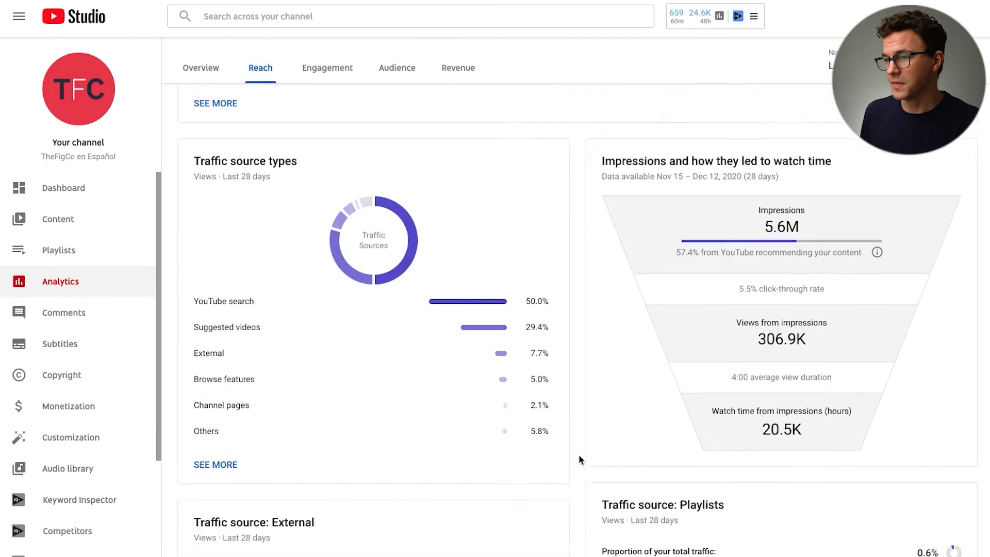
pyautogui.scroll(-6, 579, 454)
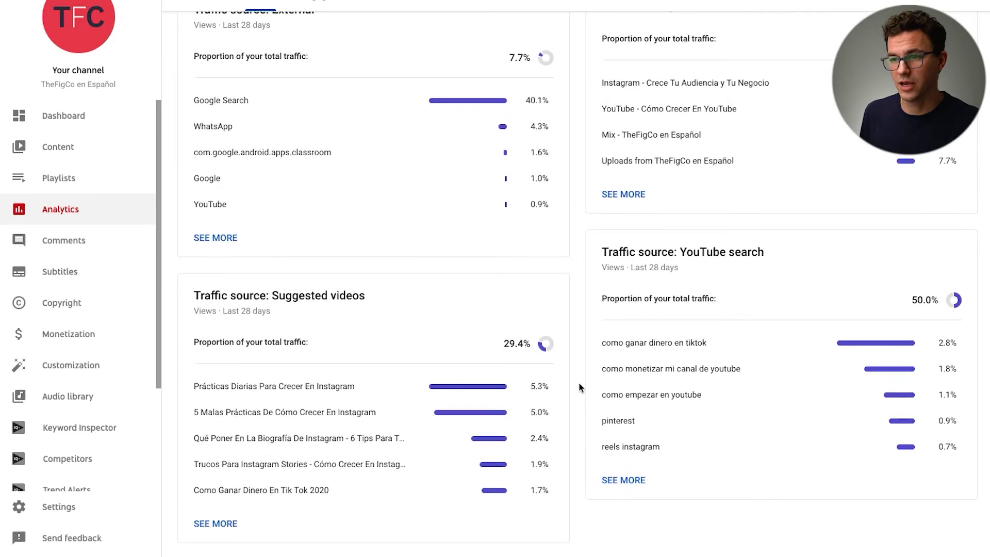
pyautogui.click(217, 525)
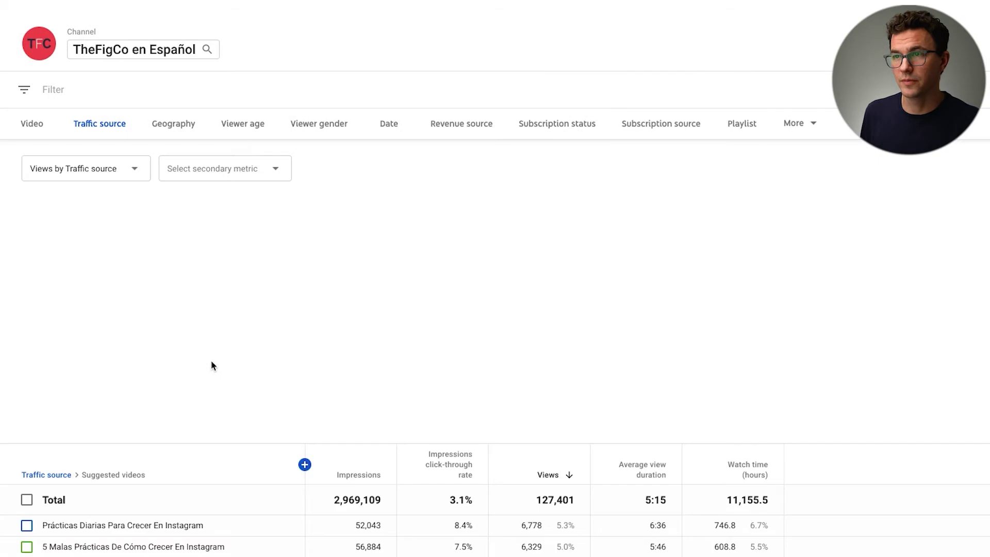
# Review the video titles listed in the Suggested videos traffic table.
pyautogui.scroll(-6, 306, 413)
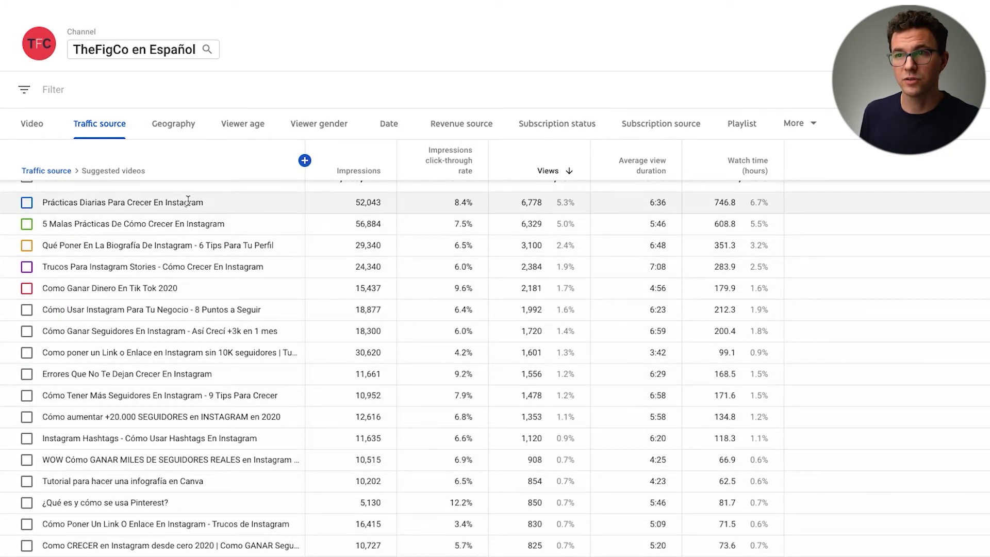
pyautogui.moveTo(186, 201)
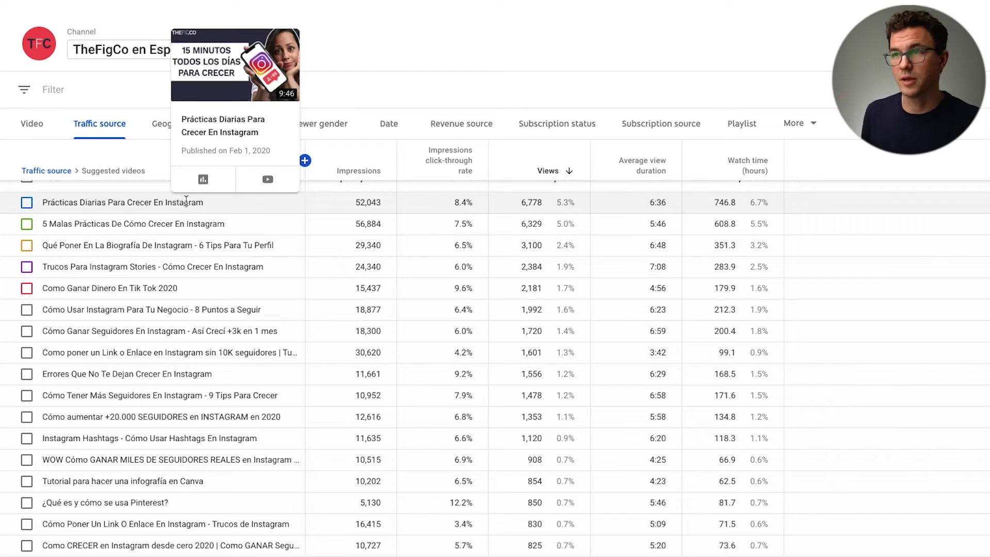
pyautogui.moveTo(186, 226)
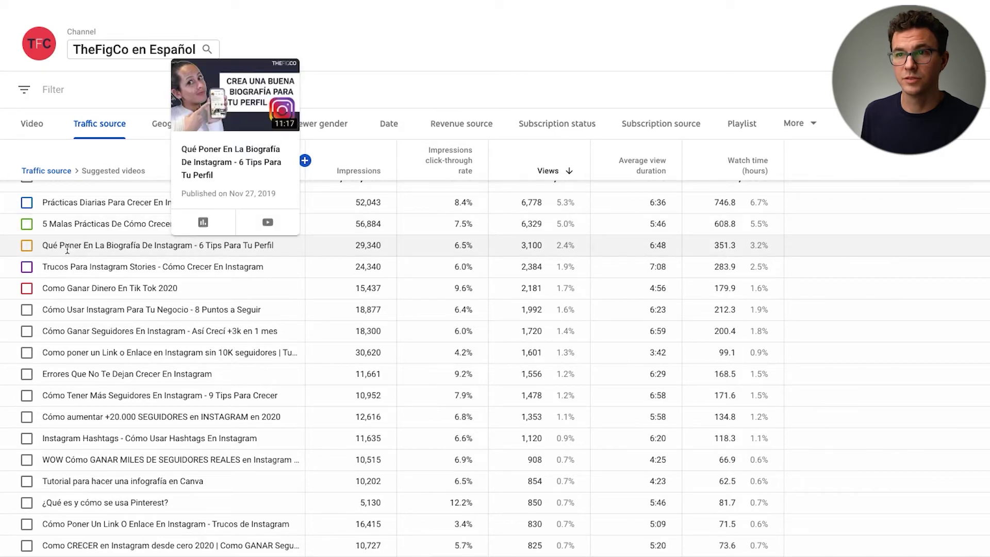
pyautogui.moveTo(77, 309)
pyautogui.moveTo(80, 334)
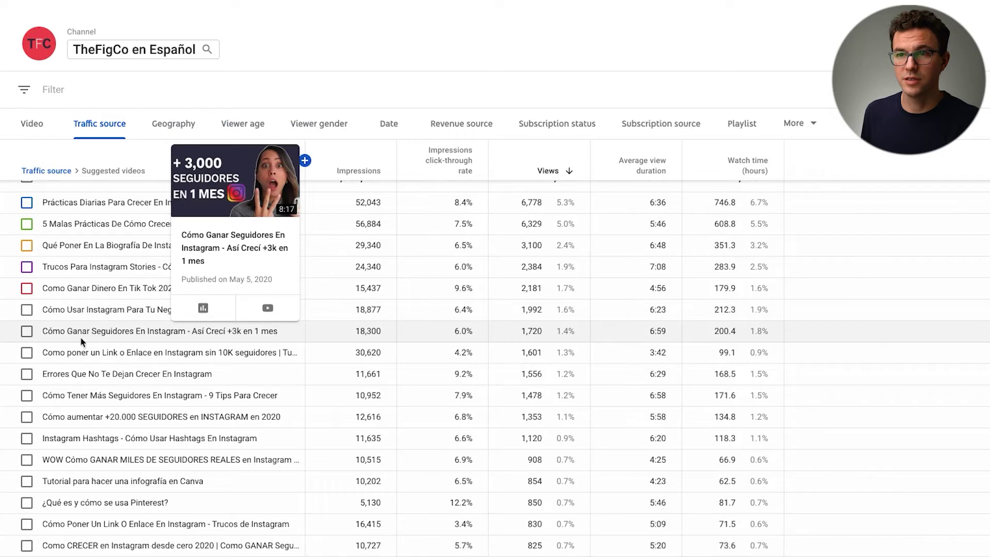
pyautogui.moveTo(84, 372)
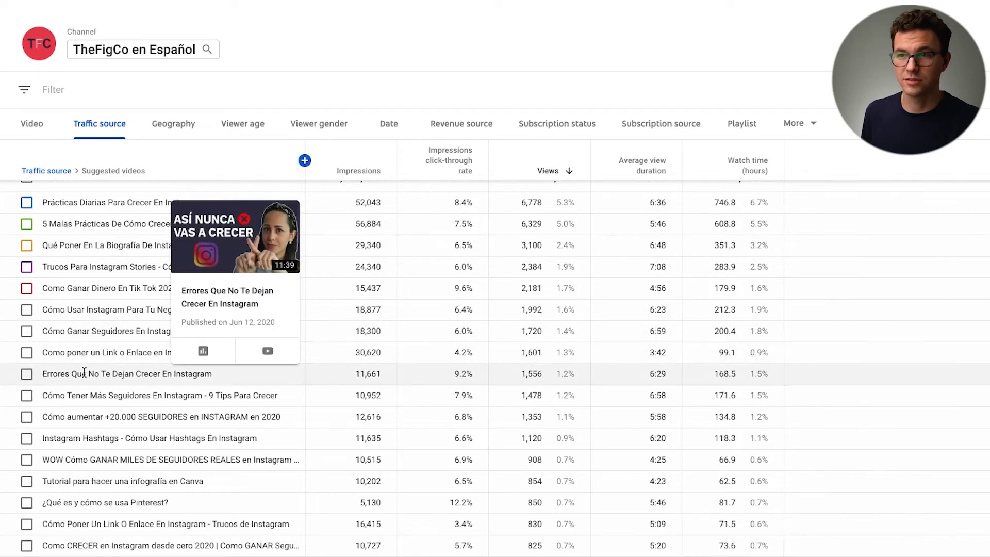
pyautogui.moveTo(87, 393)
pyautogui.moveTo(87, 419)
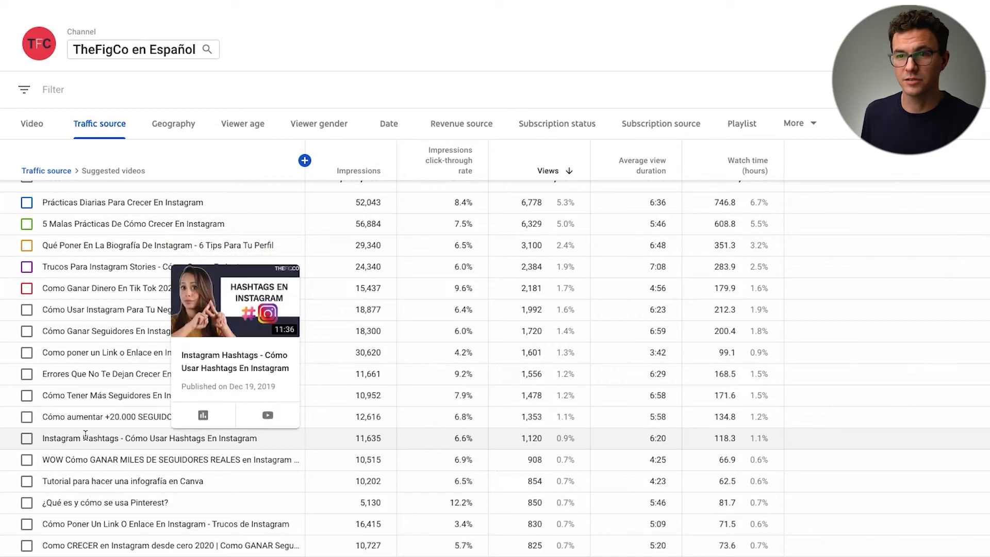
pyautogui.scroll(1, 78, 294)
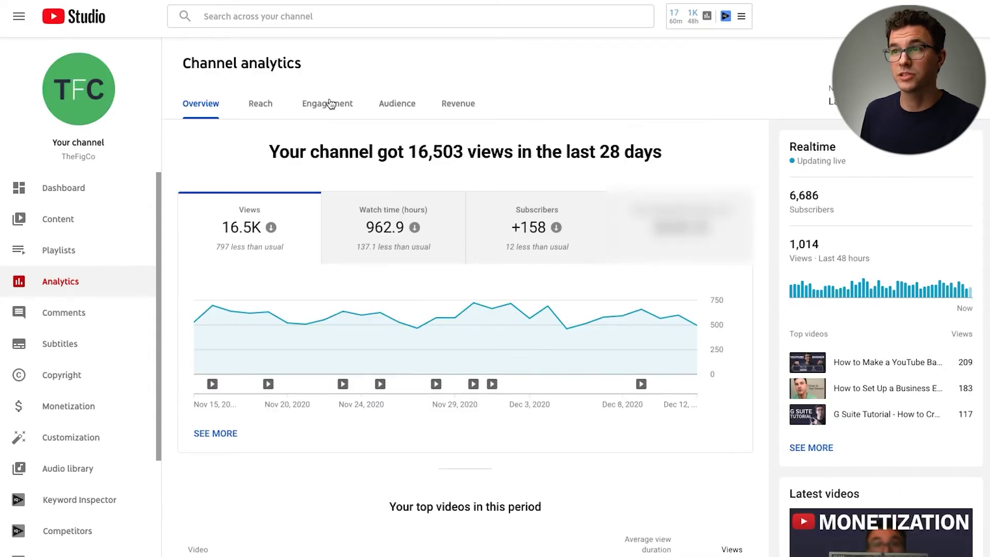
# Open Engagement analytics (962.9 watch hours, 3:30 average view duration) down to Key moments.
pyautogui.click(331, 104)
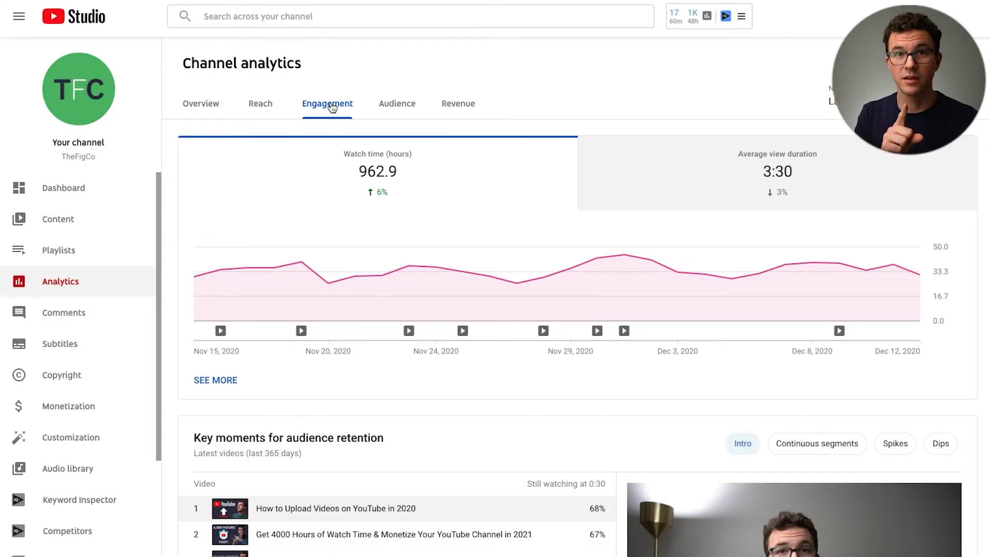
pyautogui.scroll(-2, 982, 347)
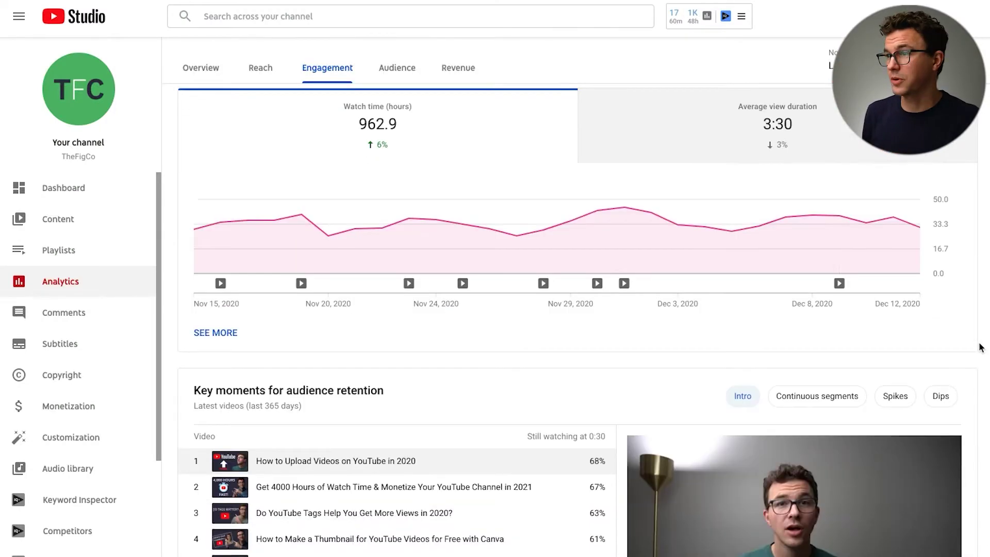
pyautogui.moveTo(282, 333)
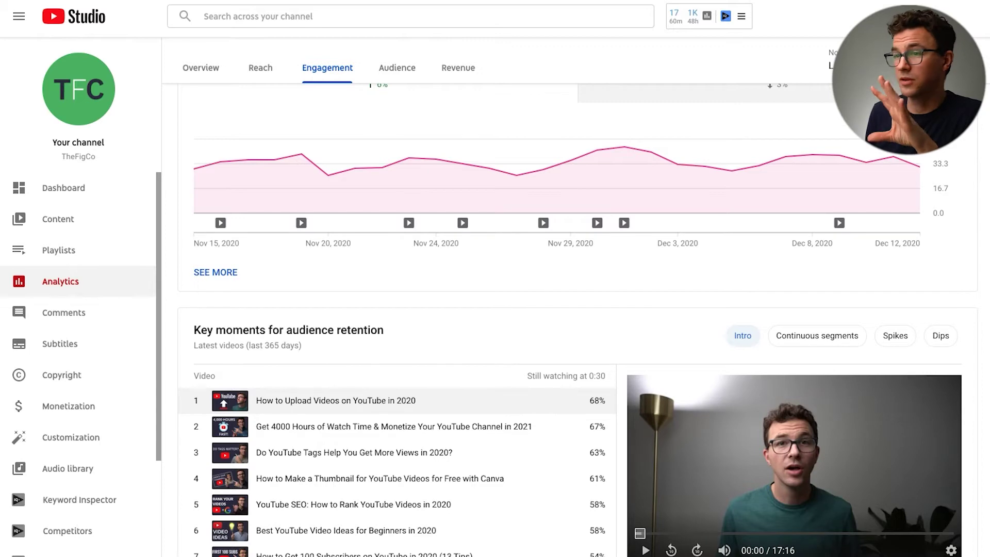
pyautogui.scroll(-3, 577, 320)
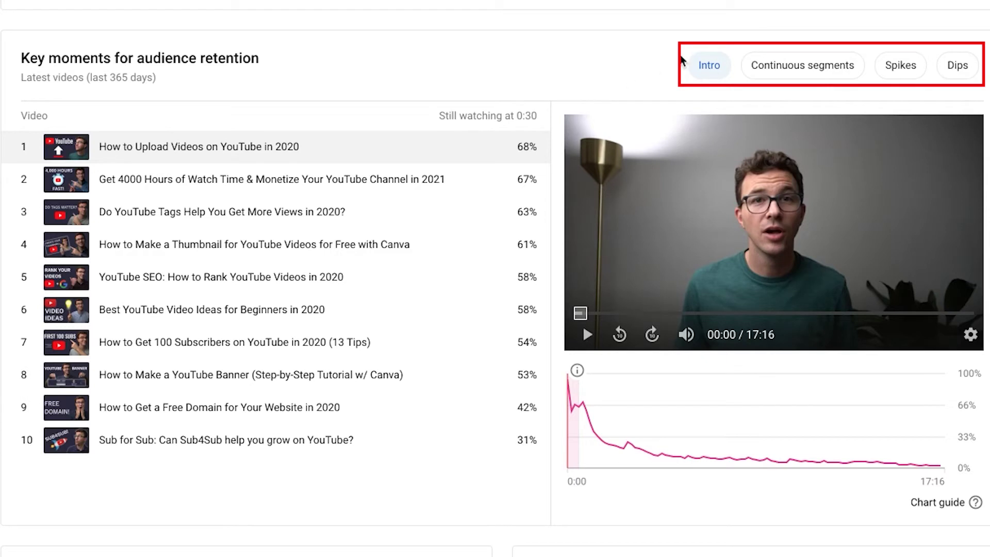
# Load the 9:41 Sub for Sub video's intro retention chart, showing 31% at 0:30.
pyautogui.moveTo(815, 63)
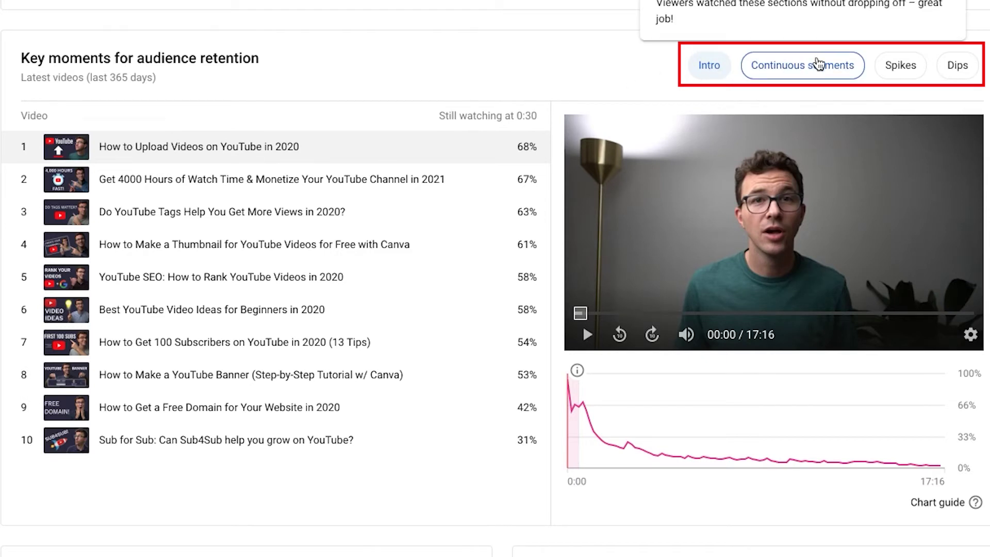
pyautogui.moveTo(951, 69)
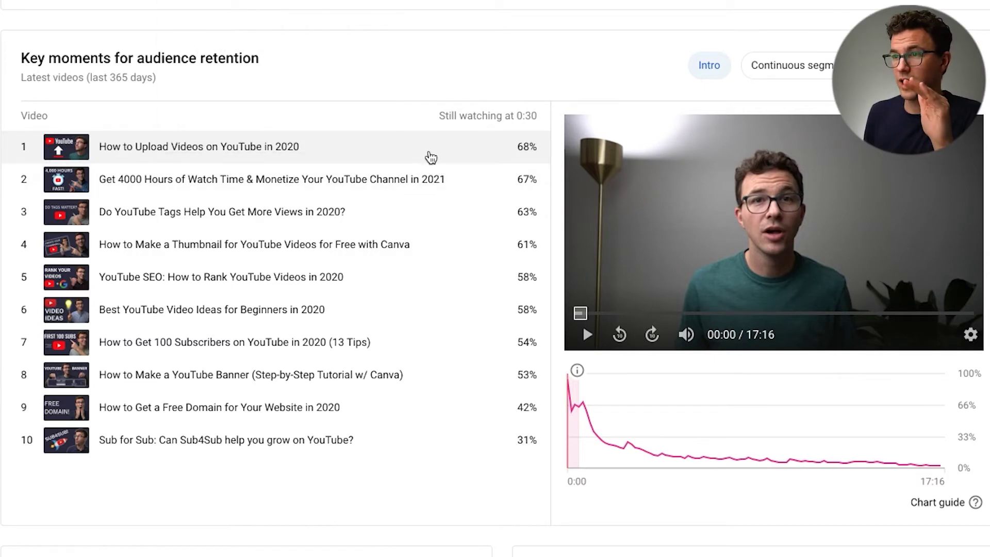
pyautogui.moveTo(433, 150)
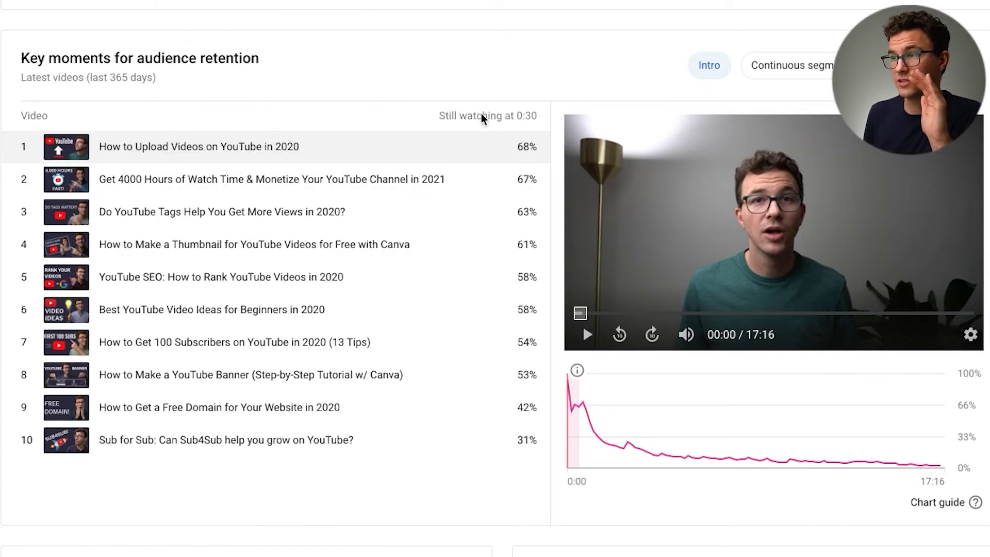
pyautogui.moveTo(526, 156)
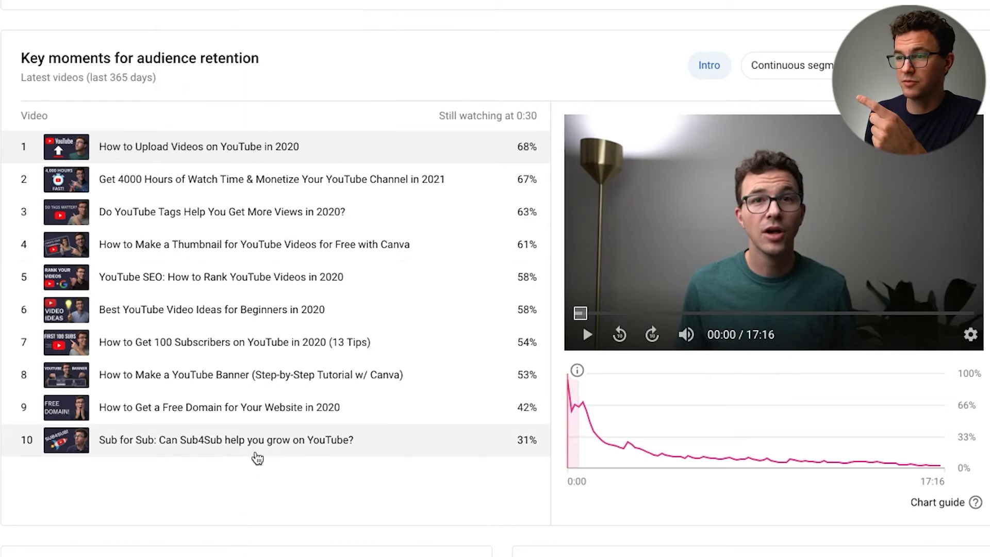
pyautogui.moveTo(261, 447)
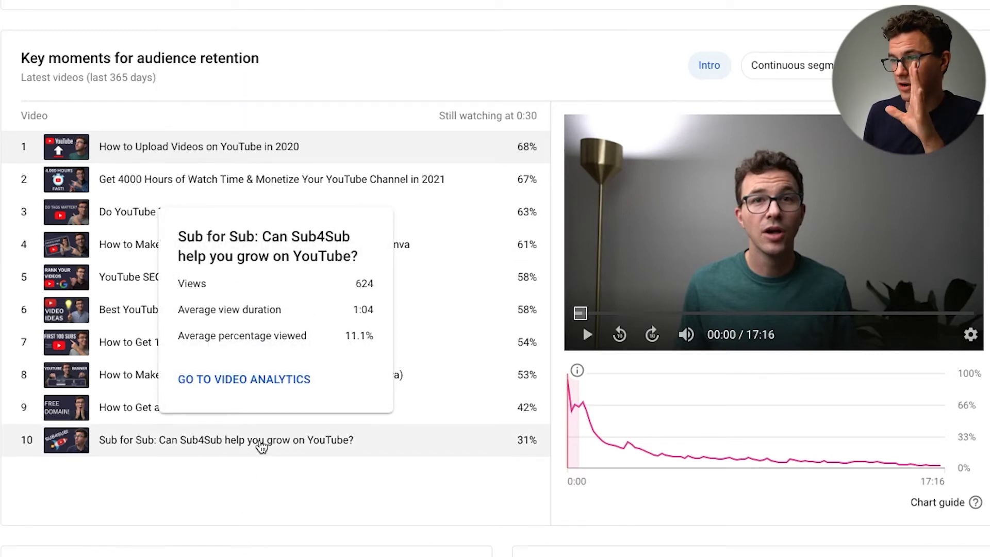
pyautogui.click(261, 447)
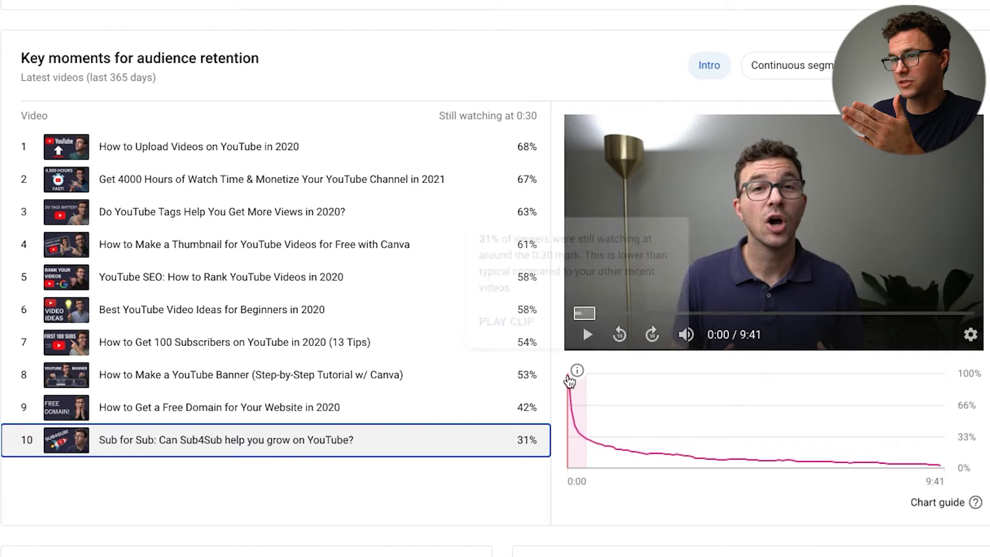
pyautogui.moveTo(194, 454)
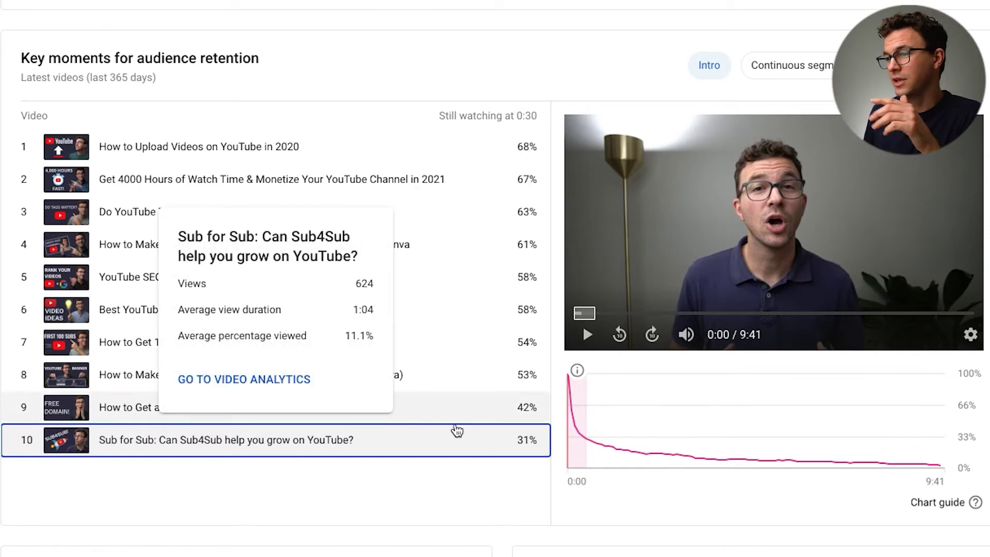
pyautogui.moveTo(590, 438)
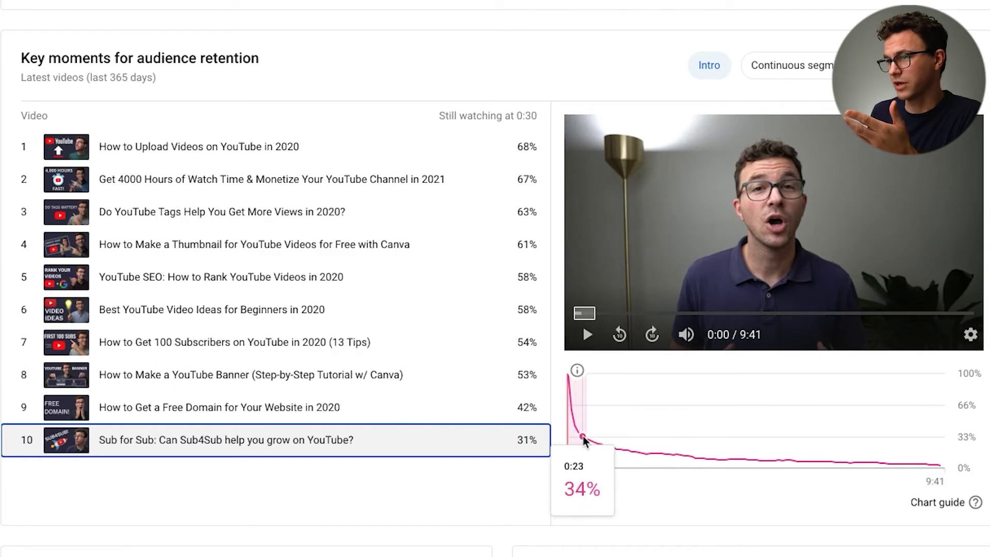
pyautogui.moveTo(260, 149)
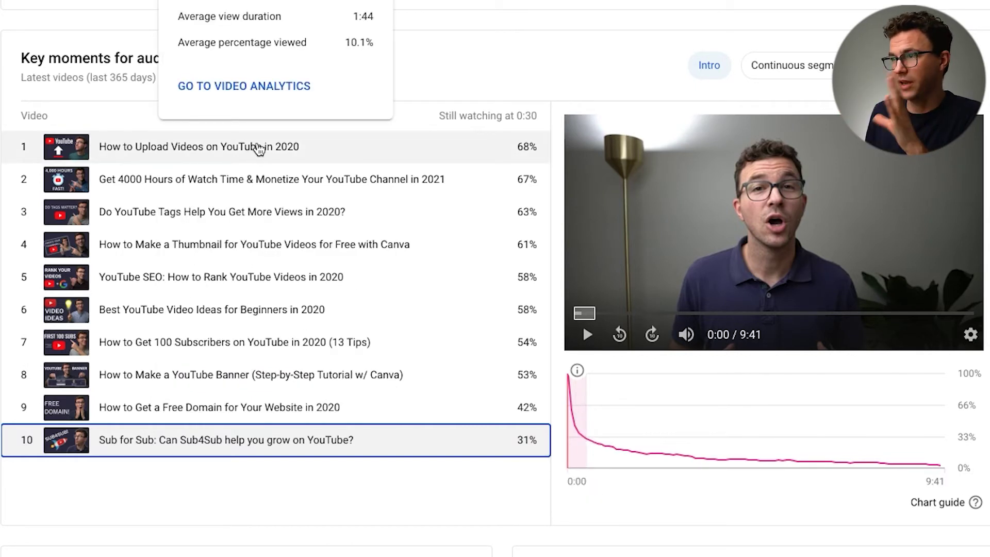
pyautogui.moveTo(247, 183)
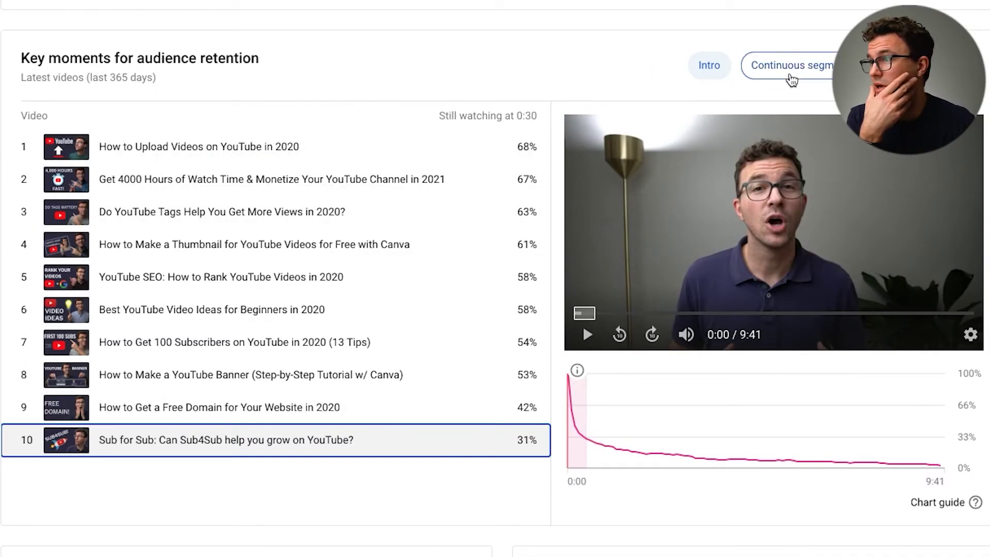
# Show continuous segment key moments: one 1 minute 4 seconds segment in the YouTube Tags video.
pyautogui.click(802, 69)
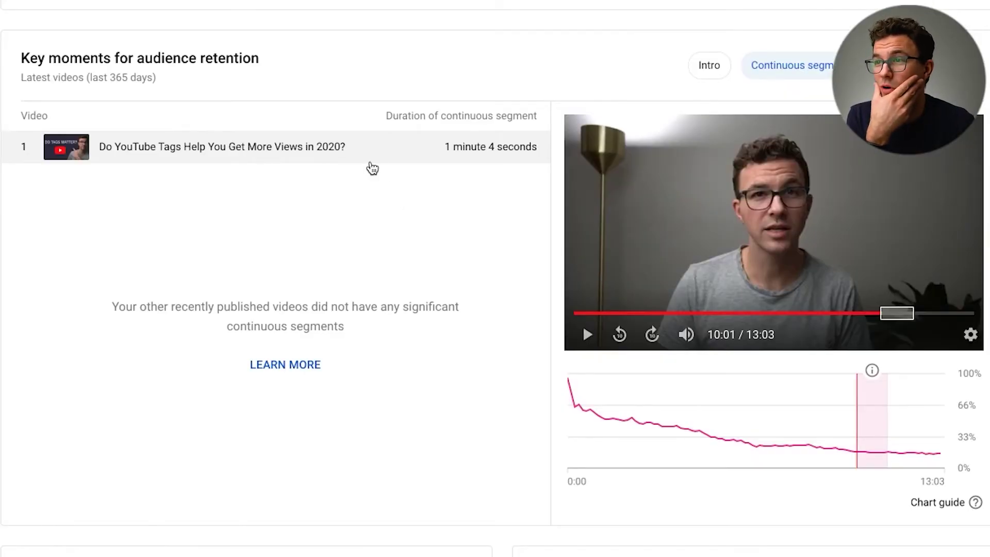
pyautogui.moveTo(400, 161)
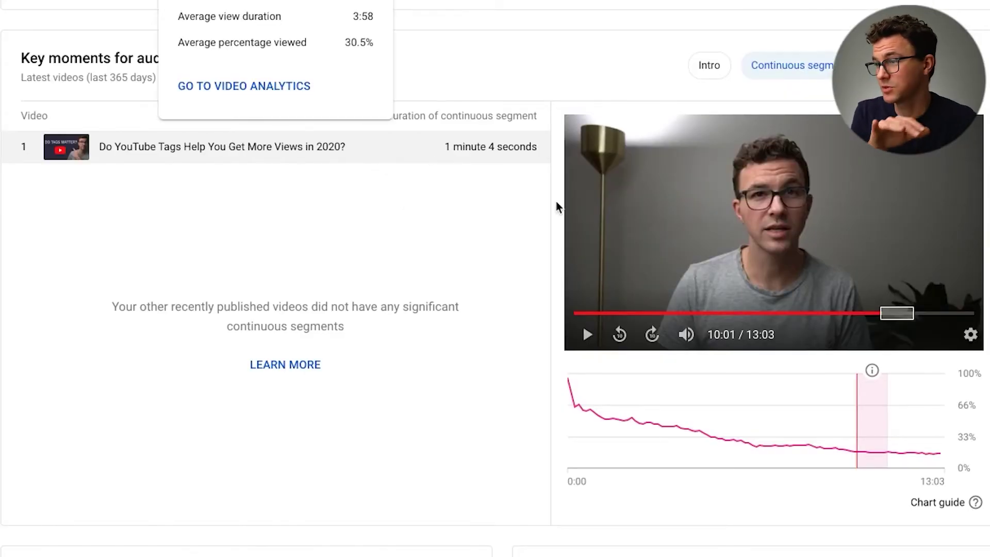
pyautogui.moveTo(877, 459)
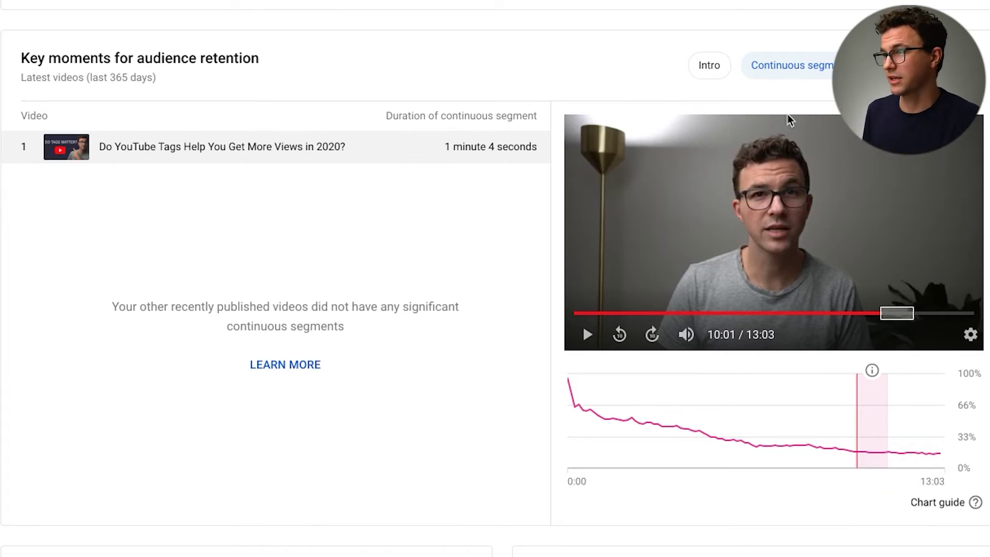
pyautogui.moveTo(789, 78)
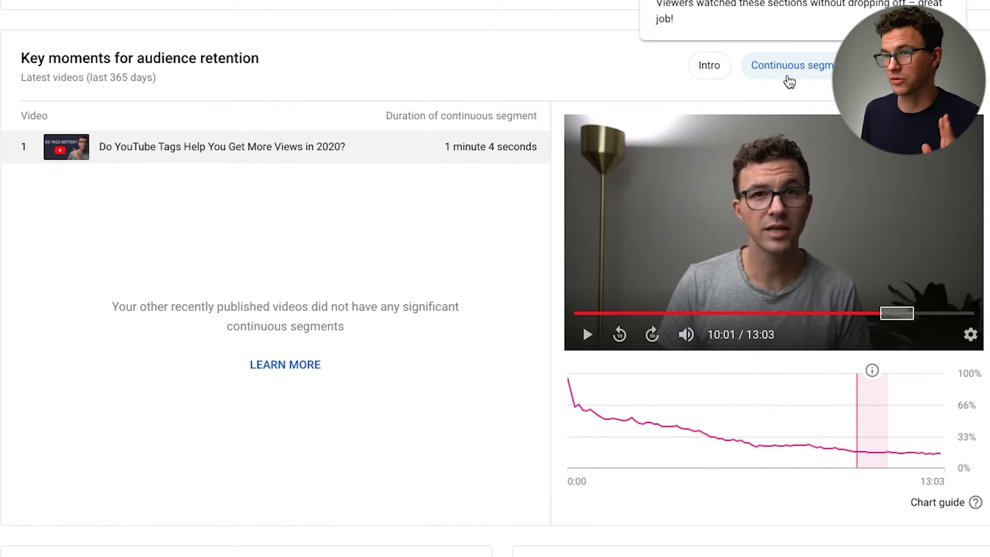
# Show retention spikes and select the YouTube SEO video's row.
pyautogui.moveTo(877, 67)
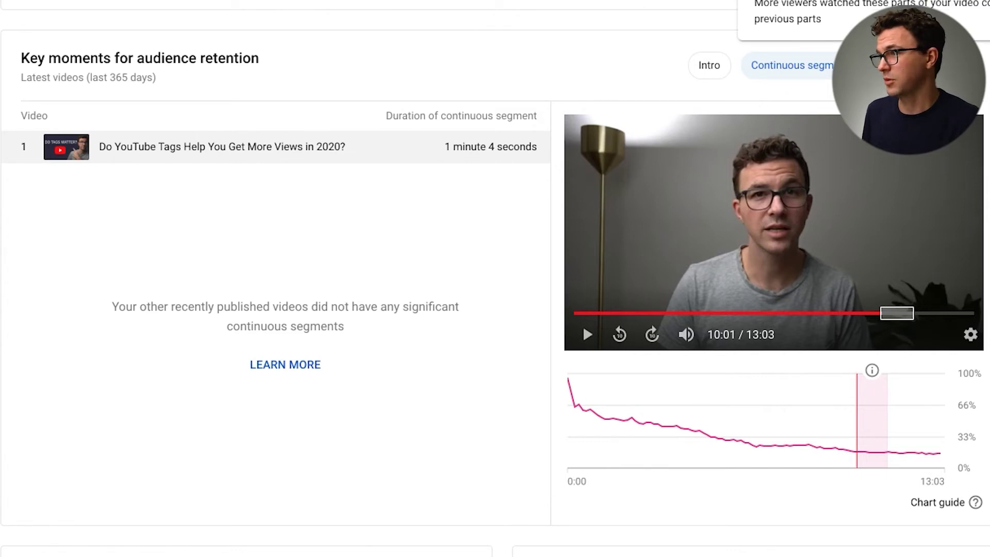
pyautogui.click(877, 67)
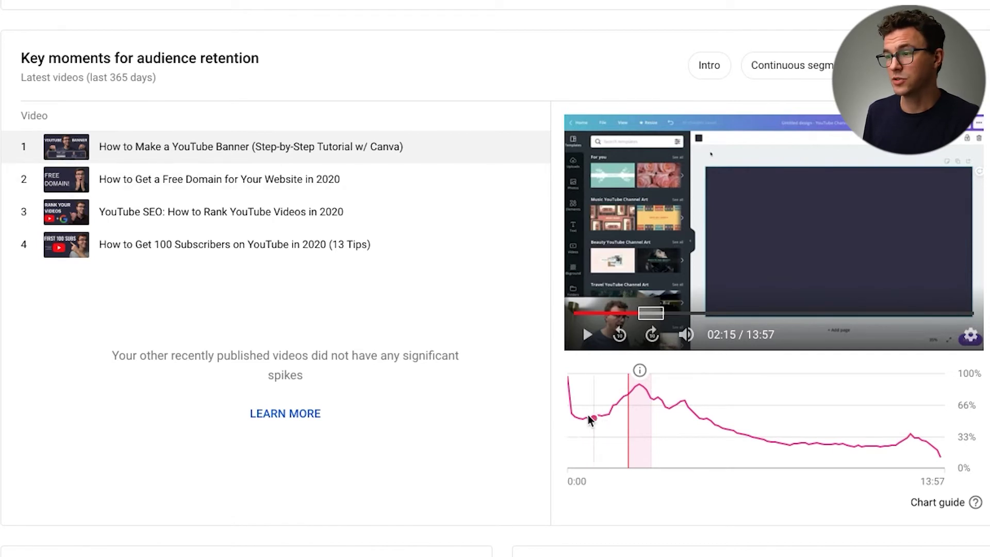
pyautogui.moveTo(591, 420)
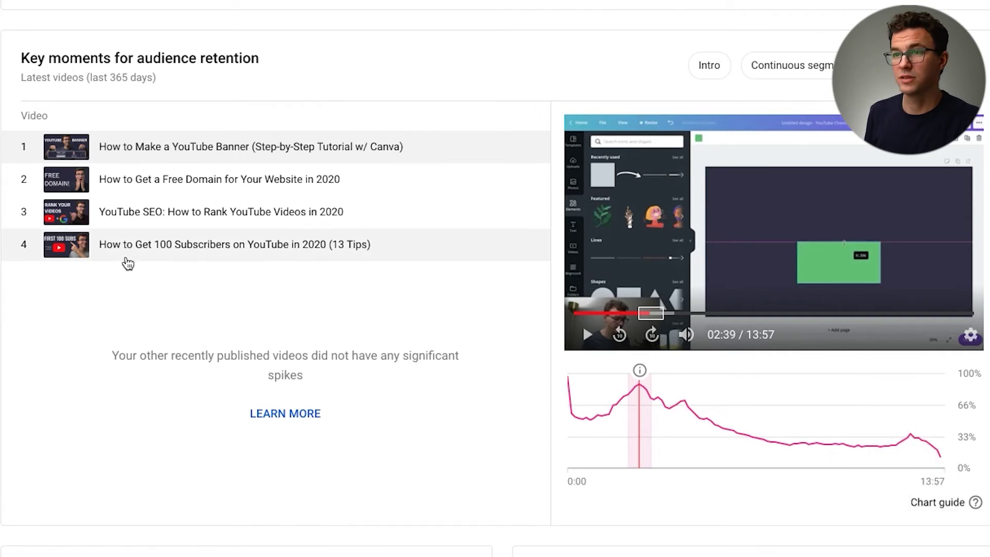
pyautogui.click(140, 213)
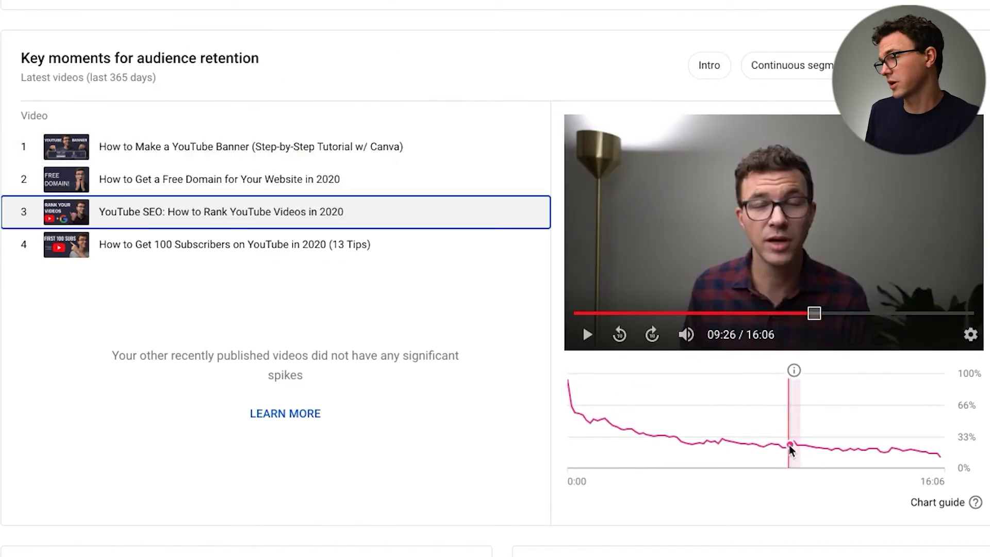
# Switch to retention dips, charting the 17:16 Upload Videos video dropping to 27% by 1:43.
pyautogui.moveTo(790, 447)
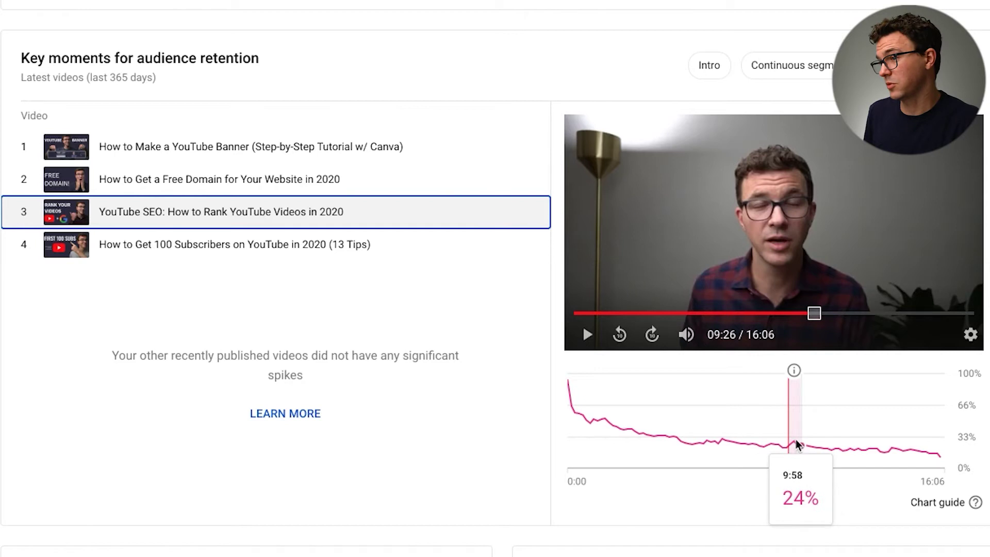
pyautogui.moveTo(908, 65)
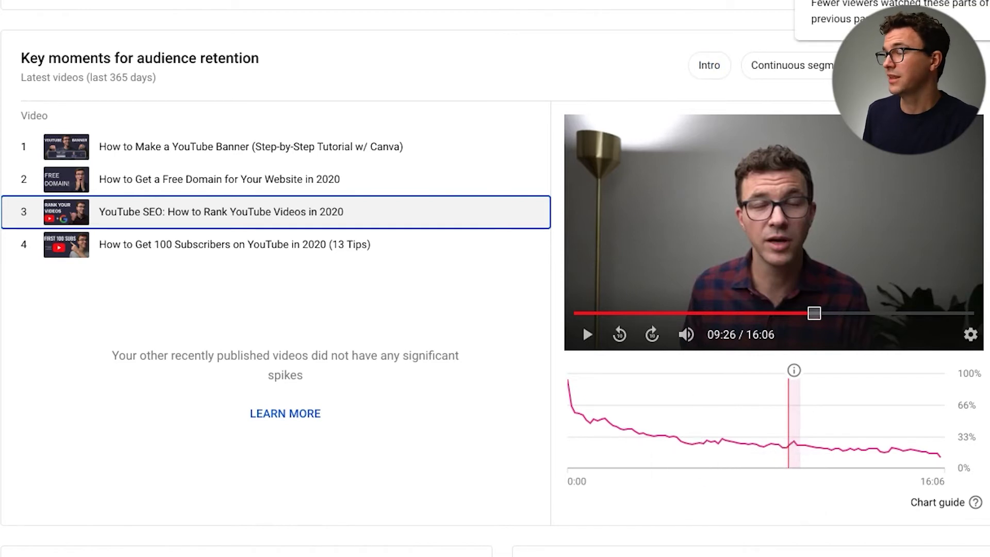
pyautogui.click(908, 65)
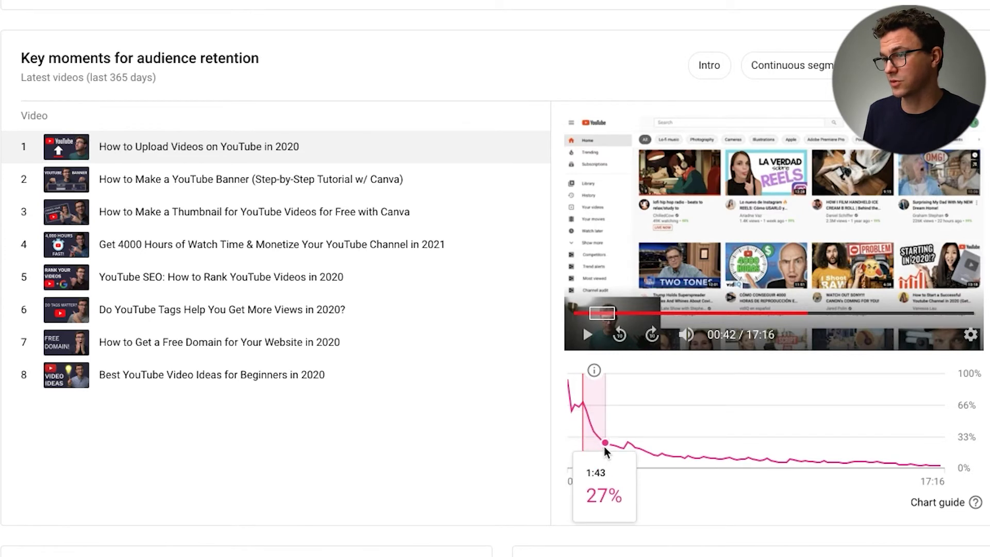
# View the YouTube Banner video's dips, then the Thumbnail video's 13:37 curve with four drop-offs.
pyautogui.click(356, 186)
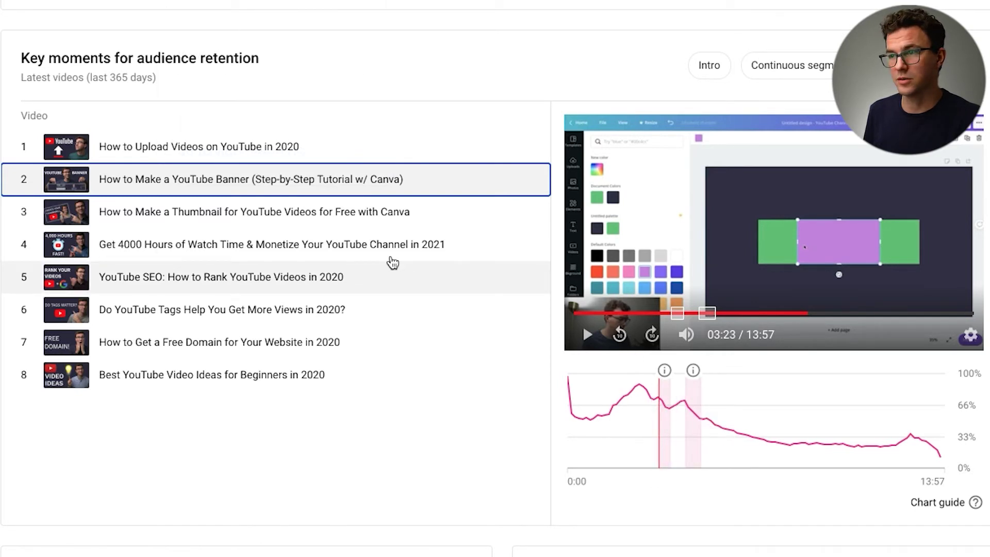
pyautogui.click(319, 214)
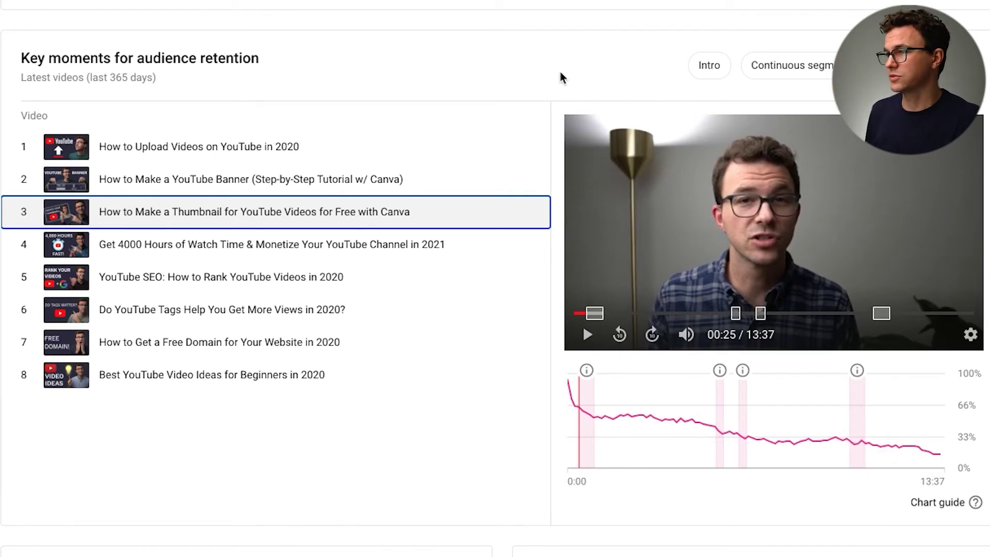
pyautogui.click(540, 68)
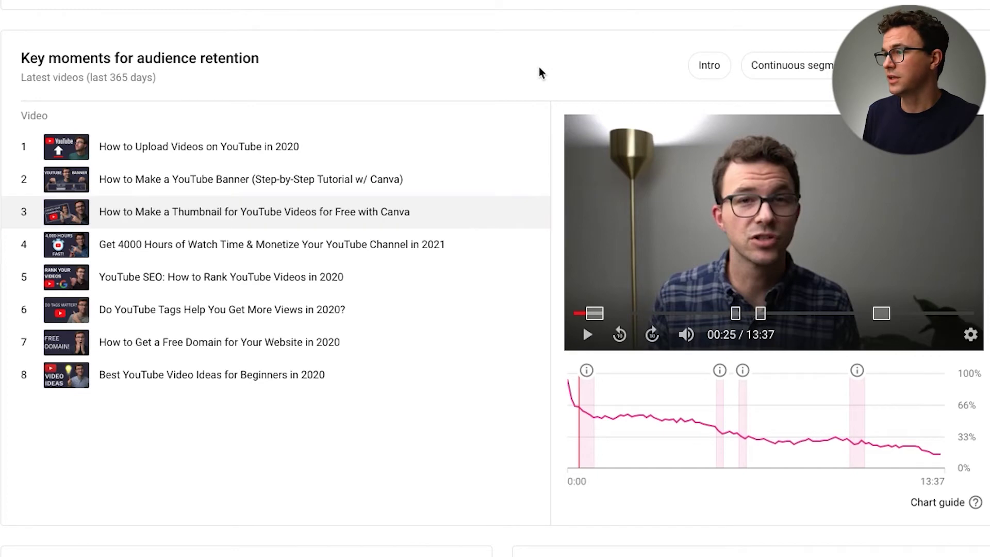
pyautogui.scroll(6, 540, 67)
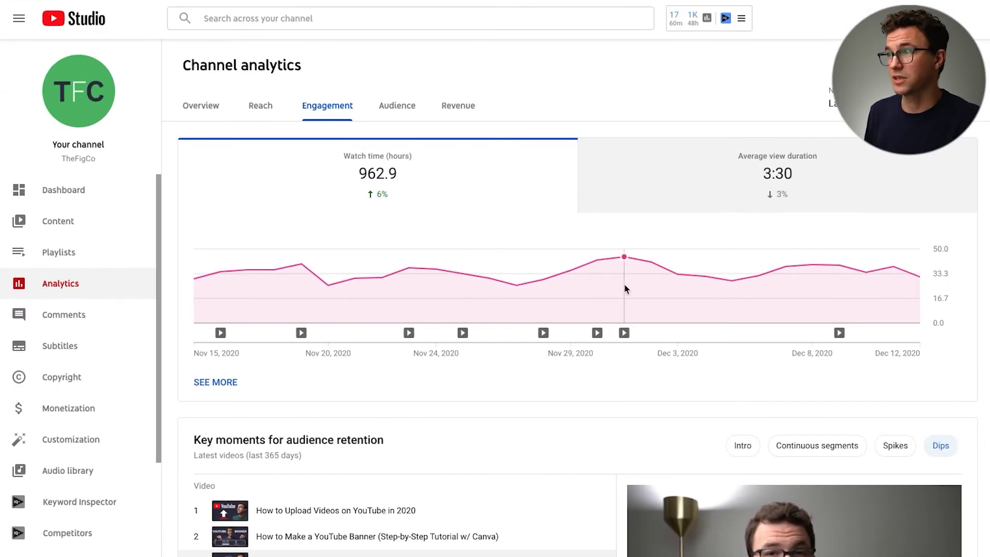
pyautogui.moveTo(553, 165)
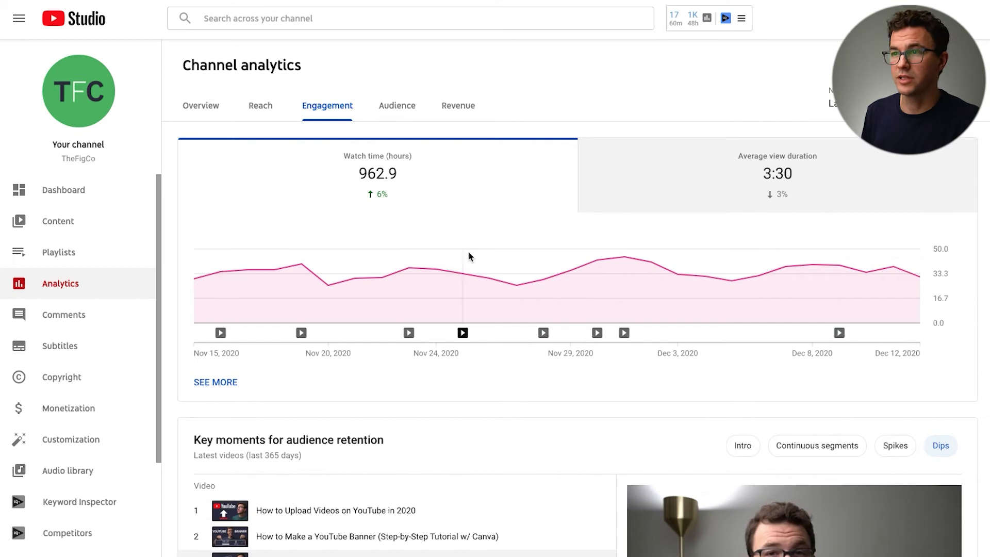
# Review Top playlists, Top end screen element types and Top cards, highlighting the Squarespace Tutorial card.
pyautogui.scroll(-5, 609, 359)
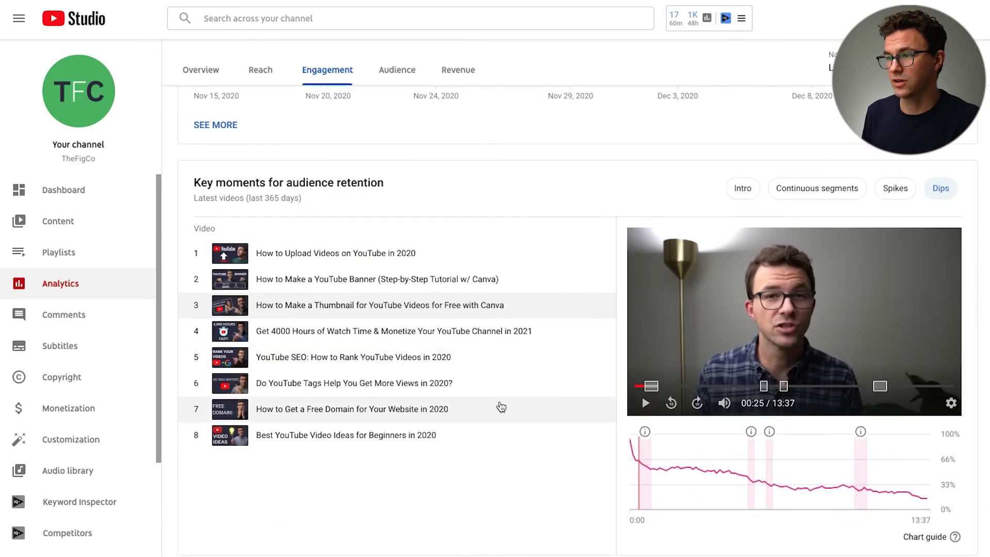
pyautogui.scroll(-1, 694, 330)
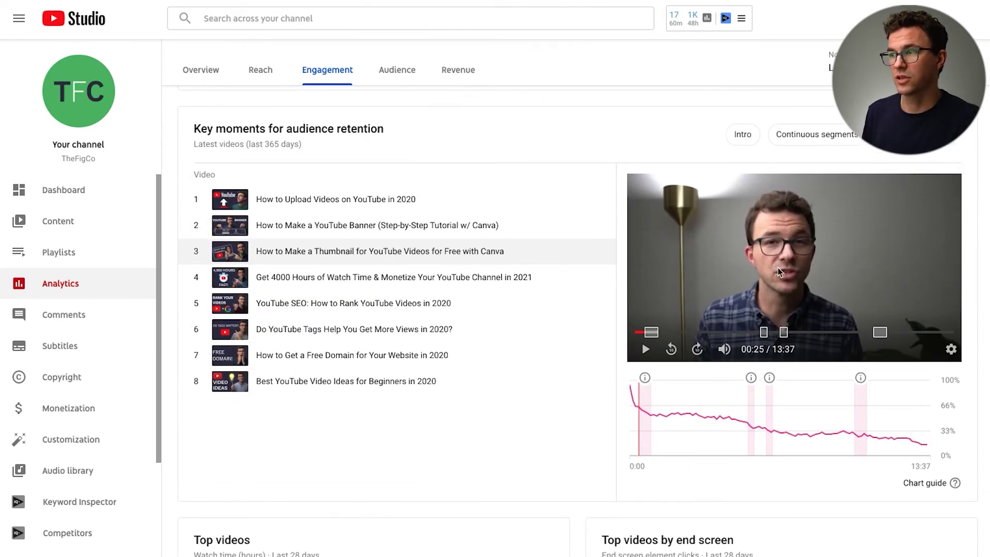
pyautogui.scroll(-2, 565, 416)
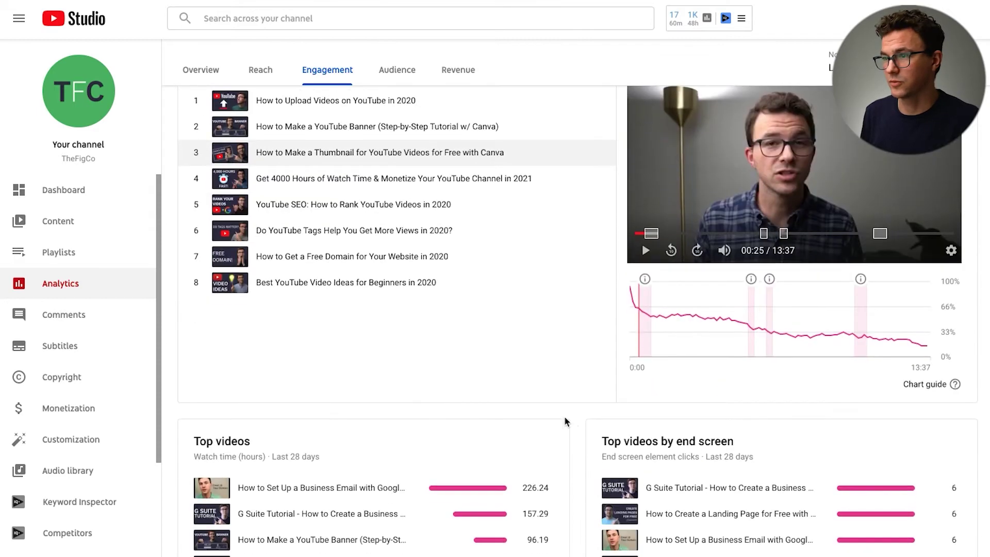
pyautogui.scroll(-2, 579, 425)
pyautogui.scroll(-1, 579, 430)
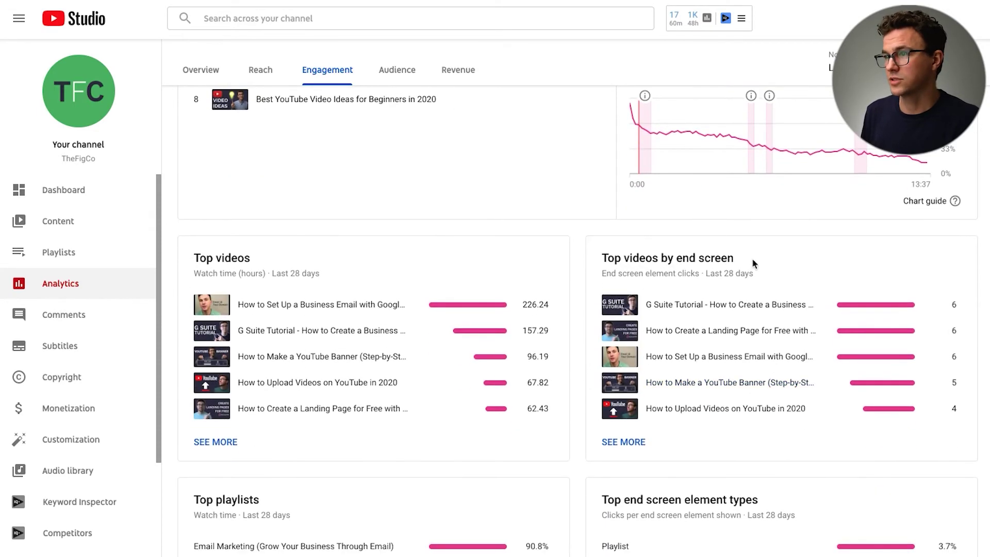
pyautogui.scroll(-4, 645, 411)
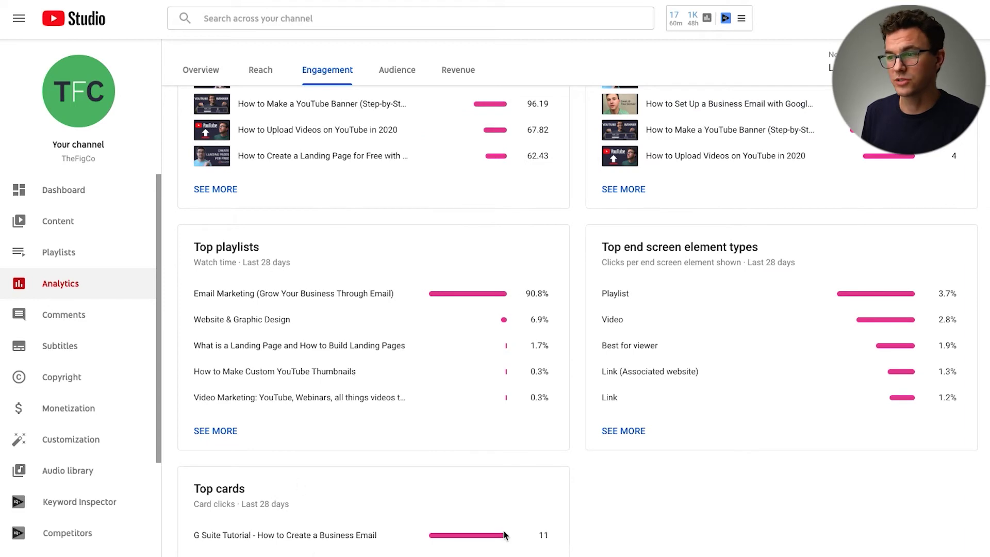
pyautogui.scroll(-1, 344, 515)
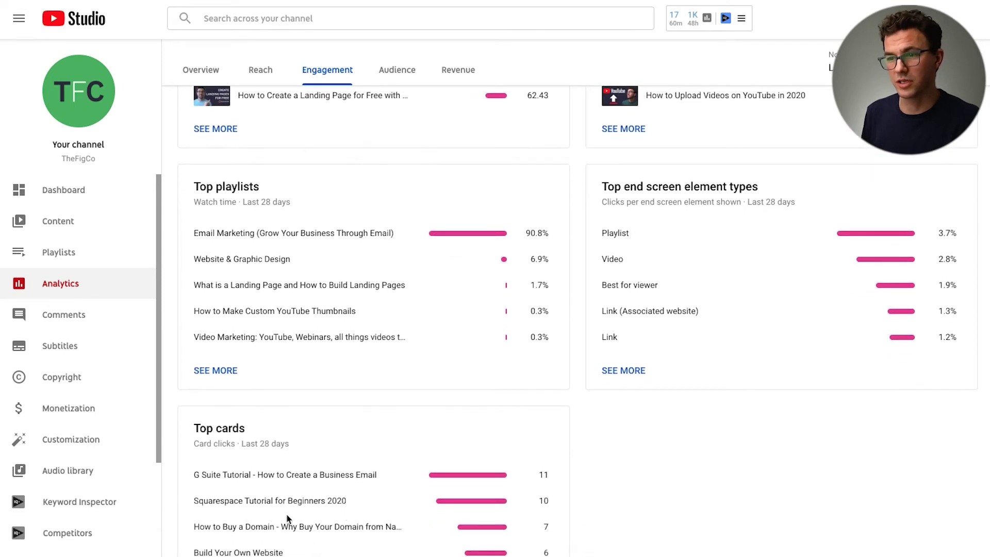
pyautogui.moveTo(204, 502); pyautogui.dragTo(278, 502)
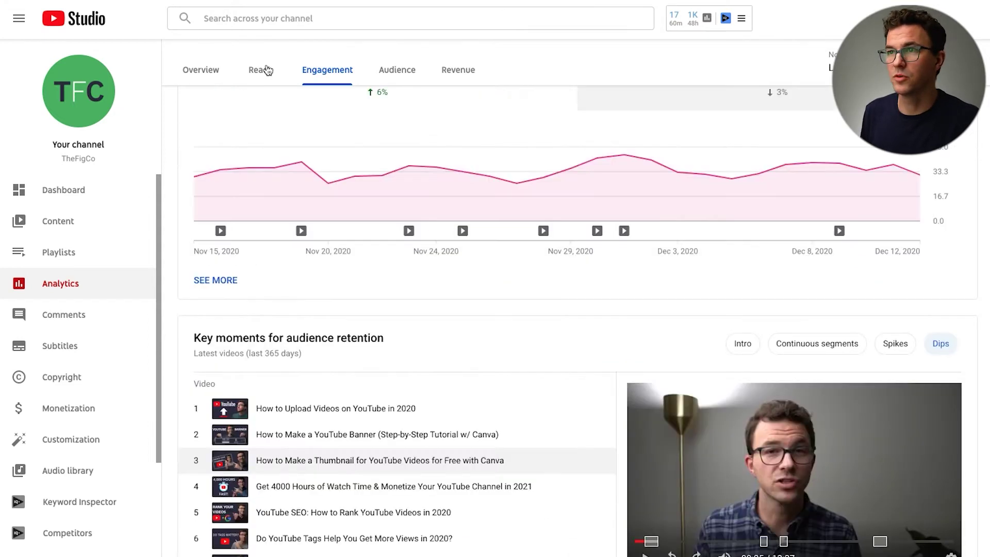
# Open the Audience report and move down toward the viewer-activity heatmap.
pyautogui.click(401, 73)
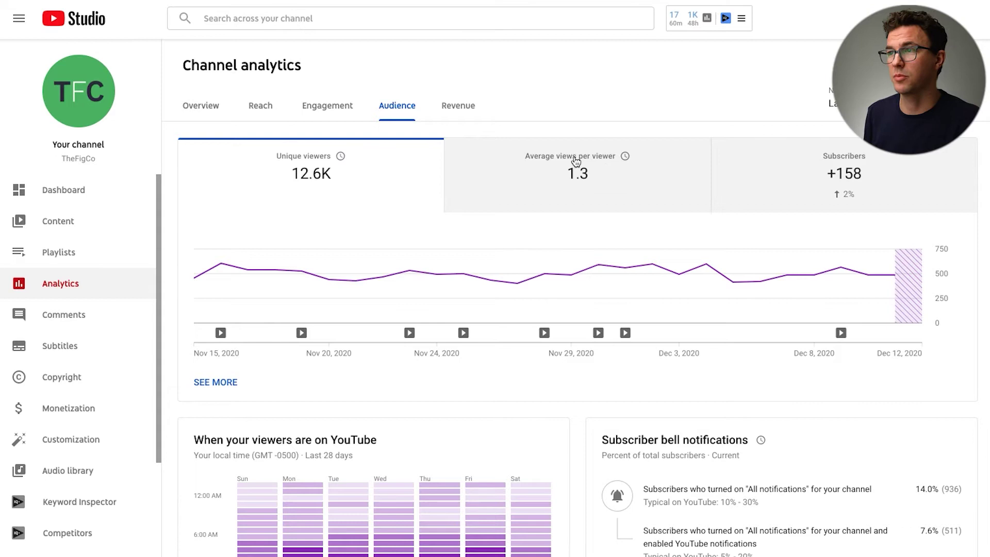
pyautogui.moveTo(609, 267)
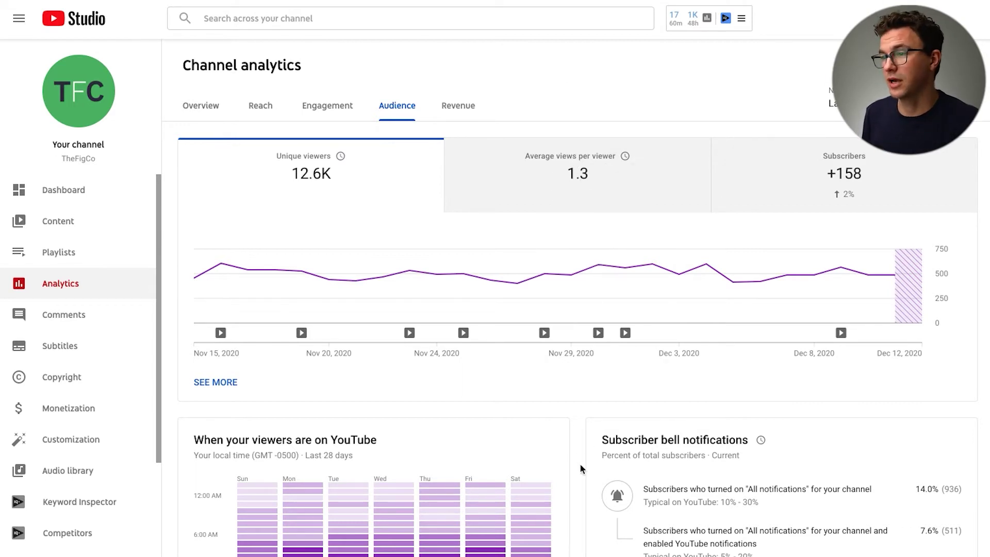
pyautogui.scroll(-1, 580, 456)
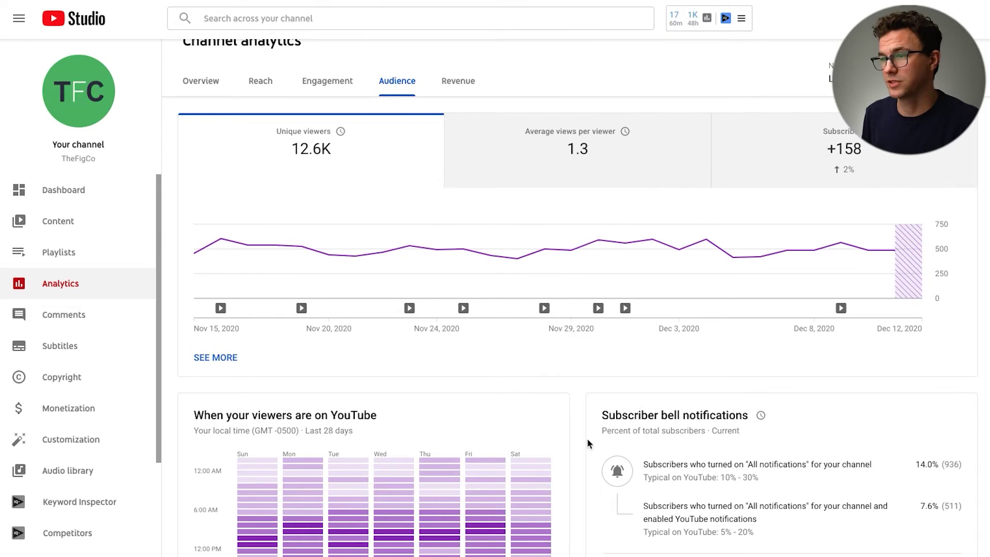
pyautogui.scroll(-5, 578, 454)
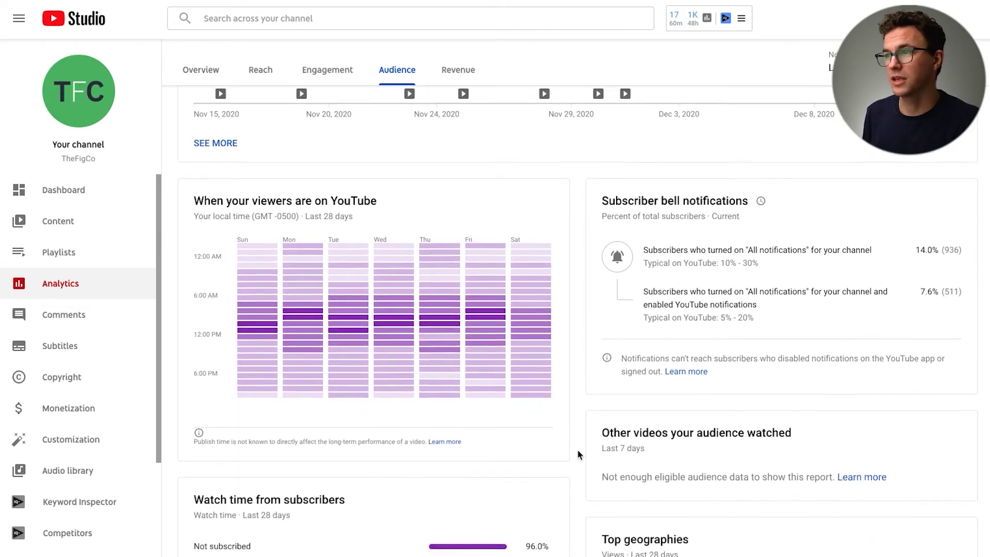
pyautogui.scroll(-2, 577, 451)
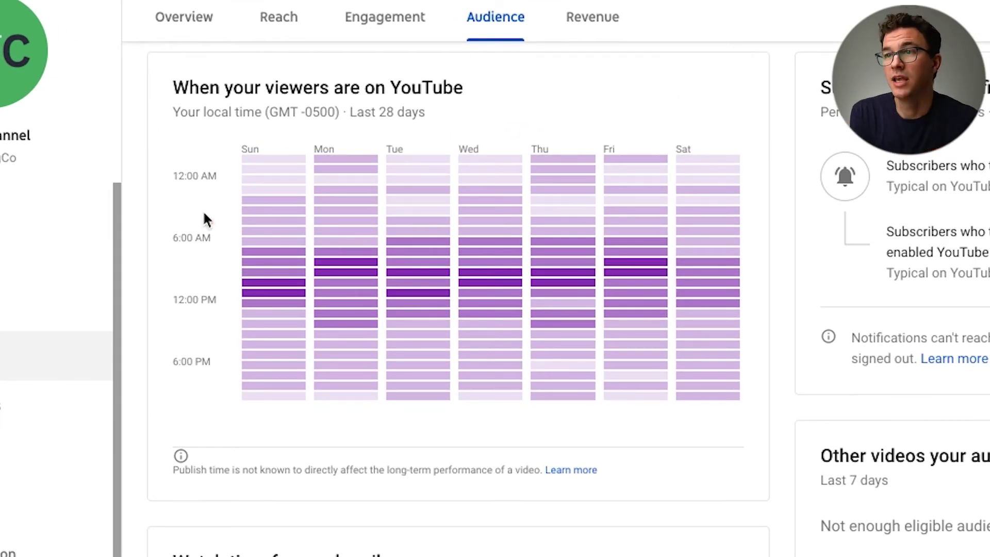
# Check the heatmap's peak viewing hours, then reach Top geographies showing India at 9.8%.
pyautogui.moveTo(318, 257)
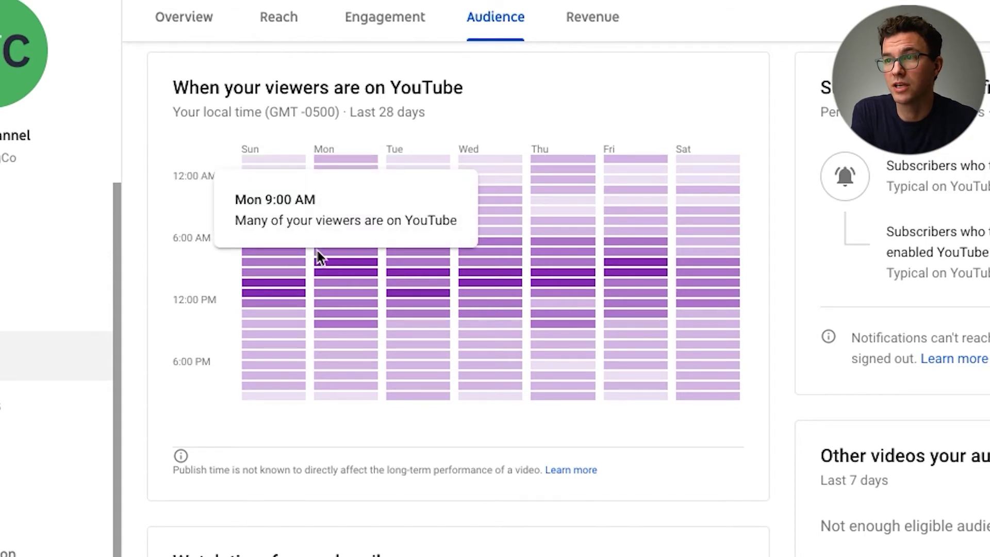
pyautogui.moveTo(501, 239)
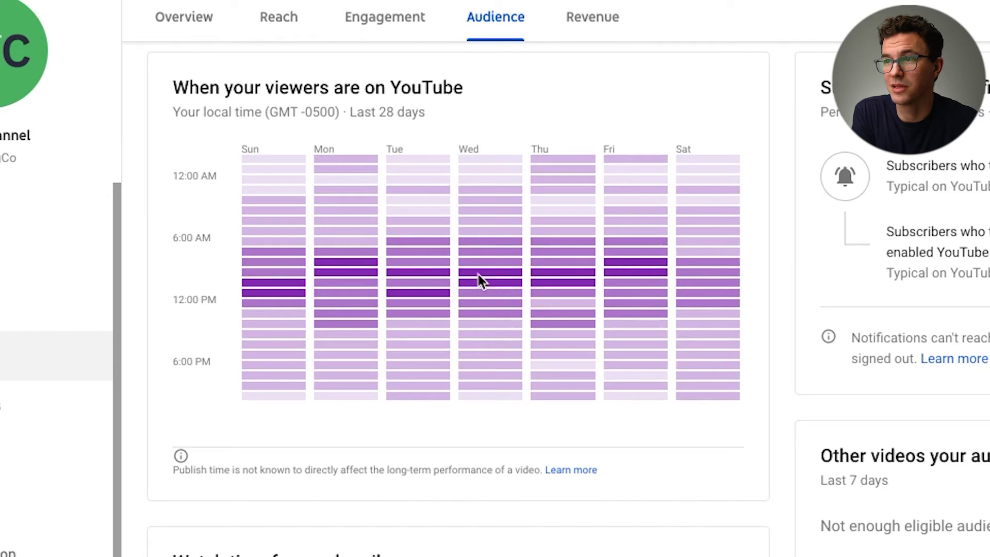
pyautogui.moveTo(476, 278)
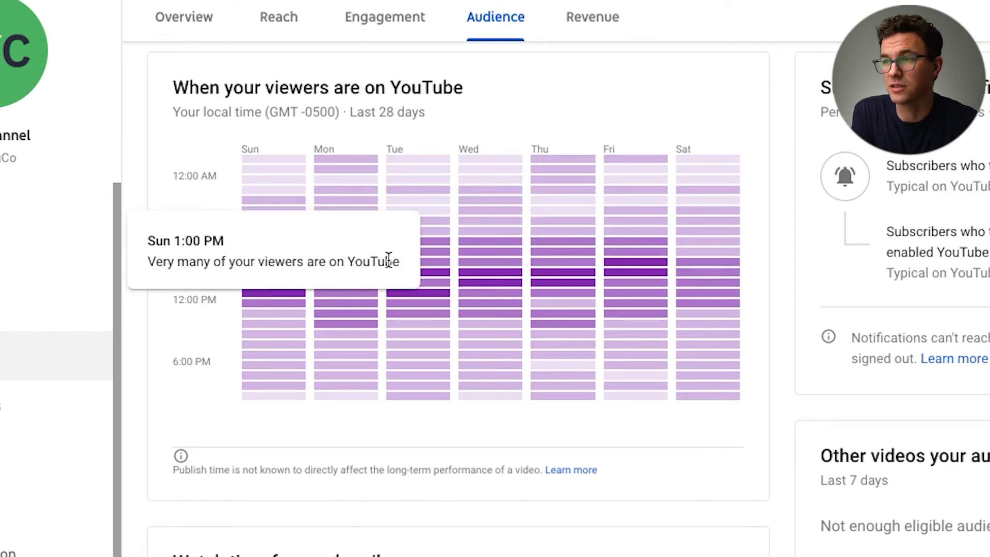
pyautogui.moveTo(345, 299)
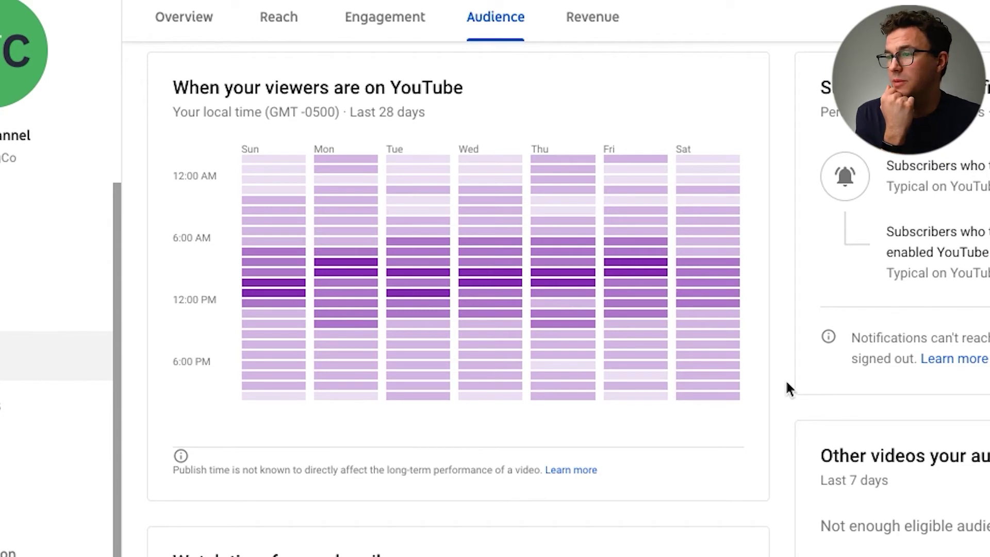
pyautogui.scroll(-5, 785, 380)
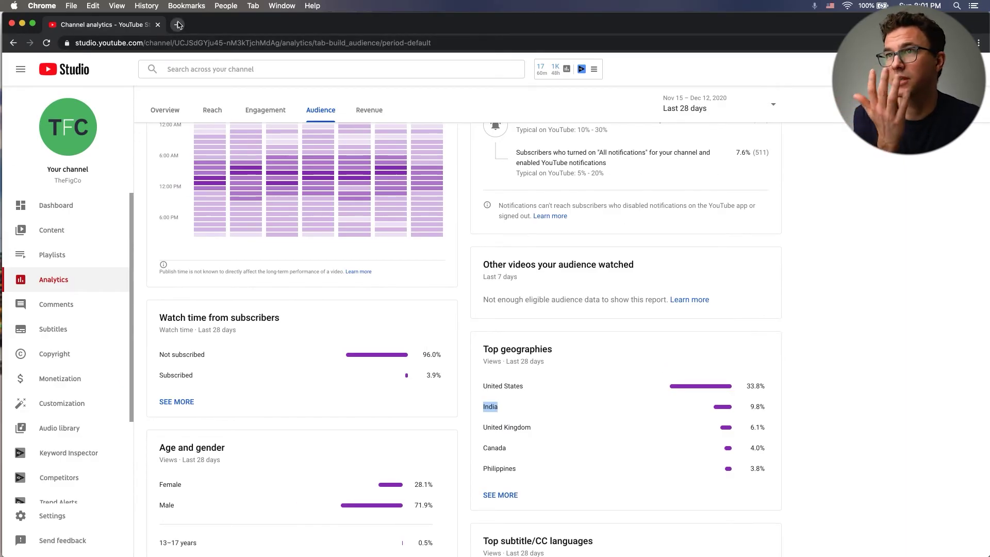
# Search '8am eastern time in india' in a new tab, noting 6:30 PM Sunday, then return to analytics.
pyautogui.click(178, 25)
pyautogui.write('8am east')
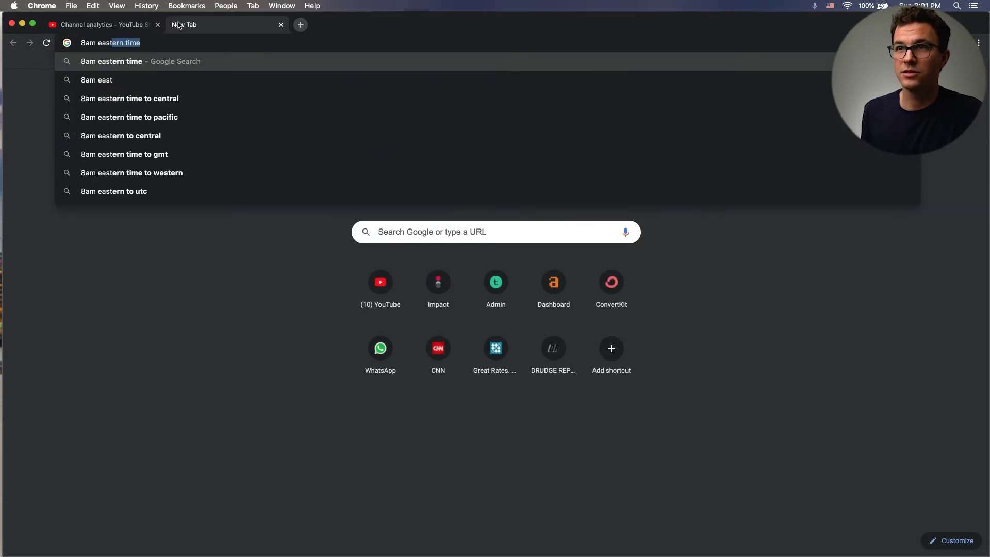
pyautogui.write('ern time in india')
pyautogui.press('Return')
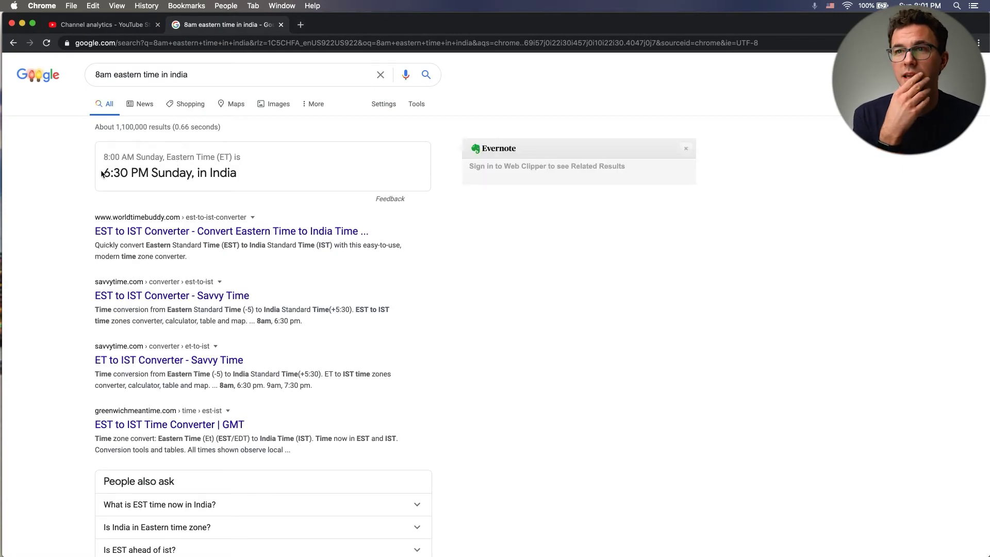
pyautogui.moveTo(104, 177); pyautogui.dragTo(176, 172)
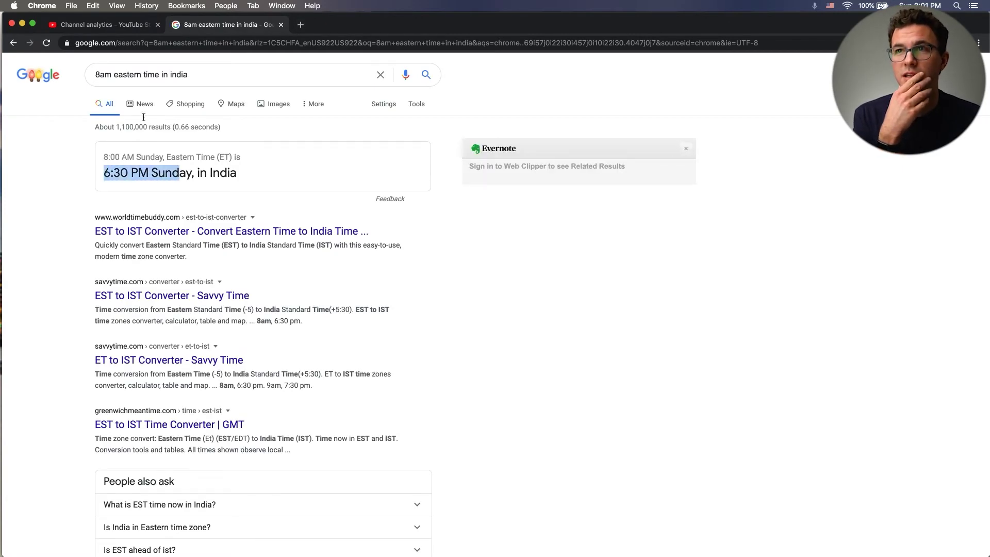
pyautogui.click(112, 25)
pyautogui.click(723, 452)
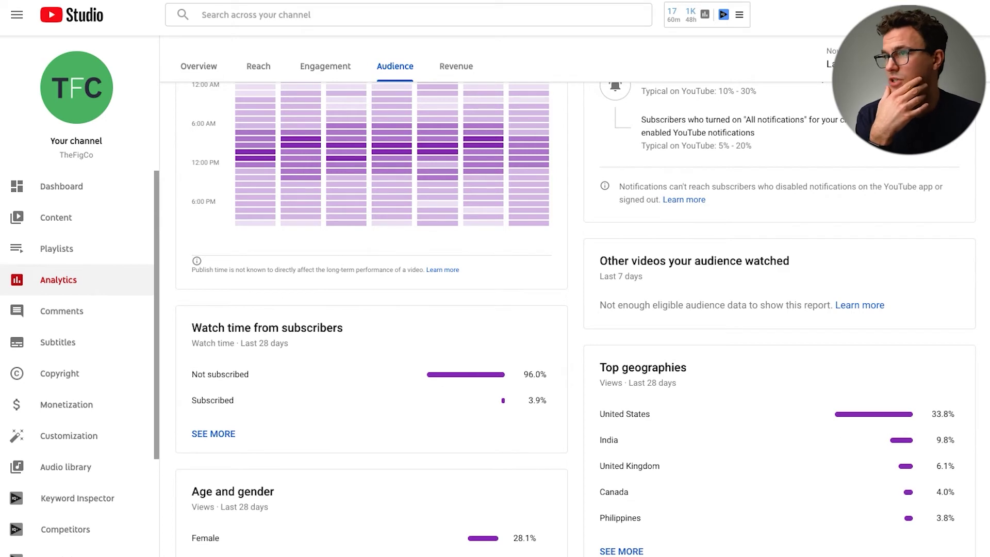
# From the Overview report, enter advanced mode via SEE MORE to chart Views by Video.
pyautogui.scroll(5, 371, 207)
pyautogui.click(195, 106)
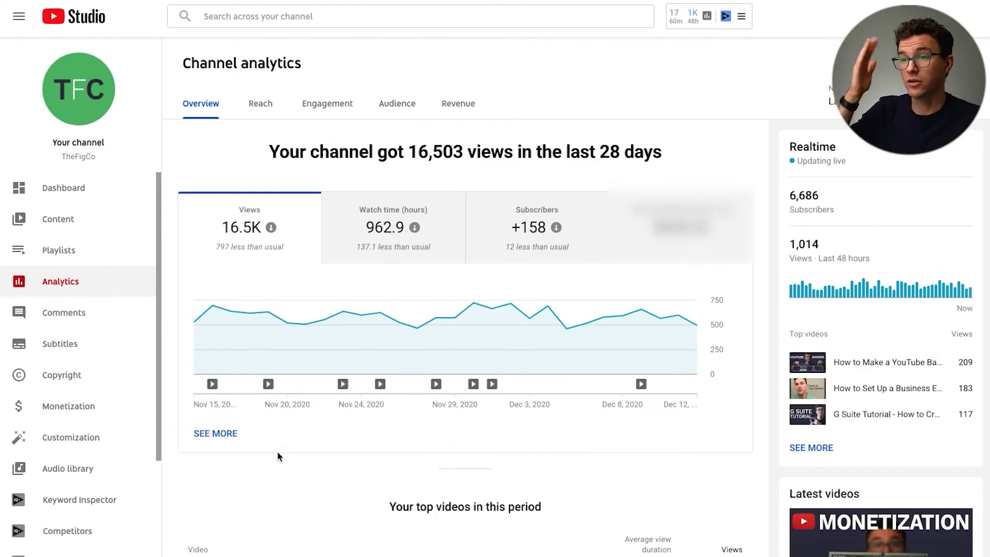
pyautogui.click(216, 434)
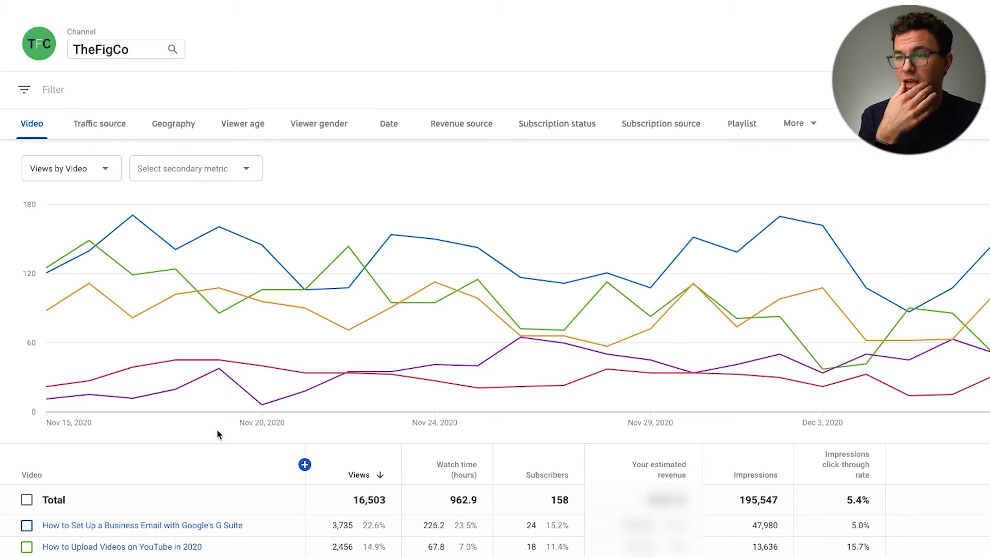
# Add the Average view duration column to the per-video metrics table.
pyautogui.click(305, 465)
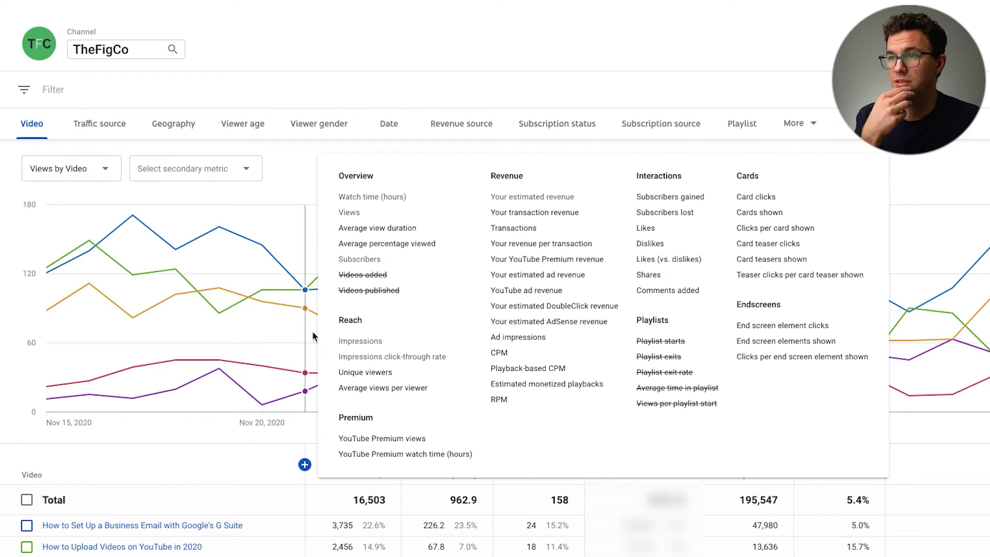
pyautogui.click(372, 228)
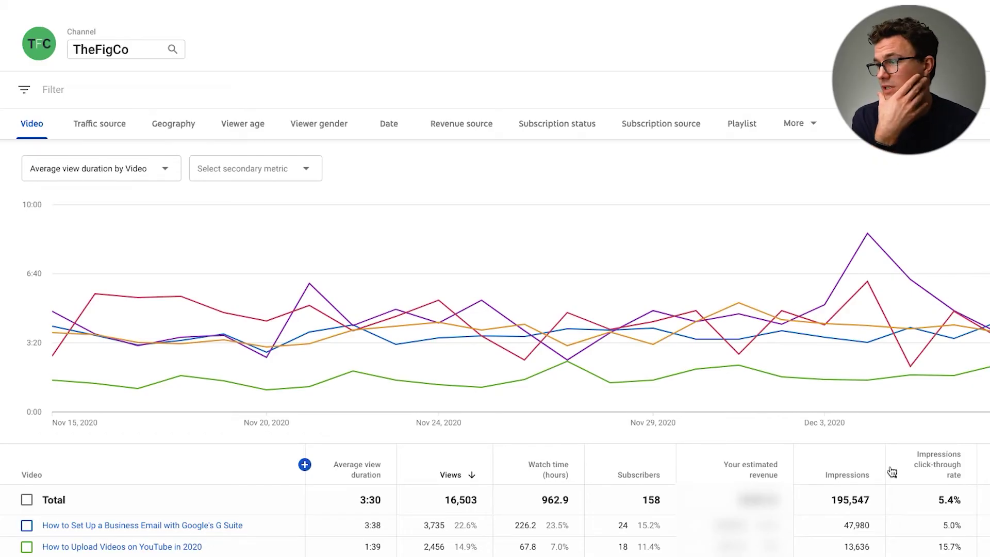
# Sort videos by impressions CTR descending, highlighting the top video's 15.7% CTR and 1:39 duration.
pyautogui.click(942, 470)
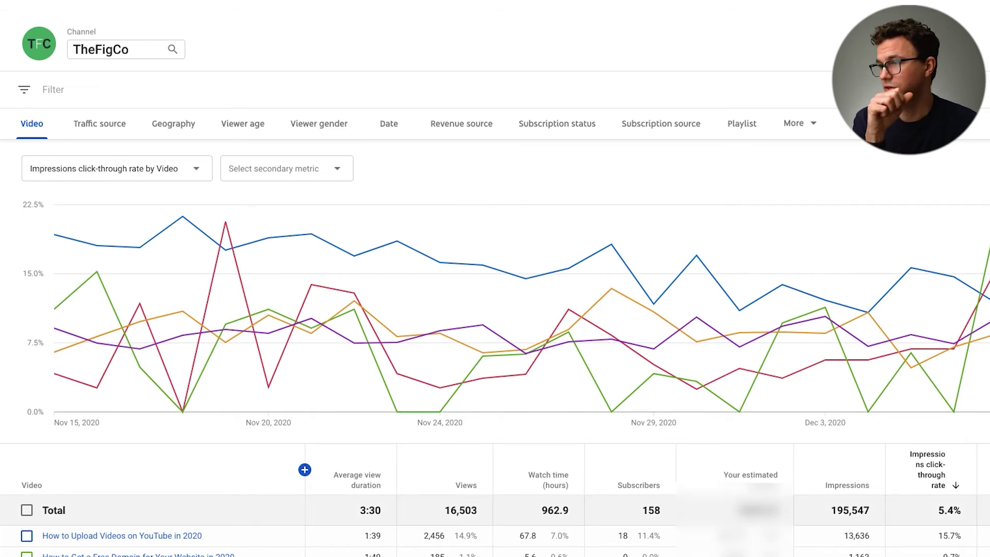
pyautogui.scroll(-1, 397, 497)
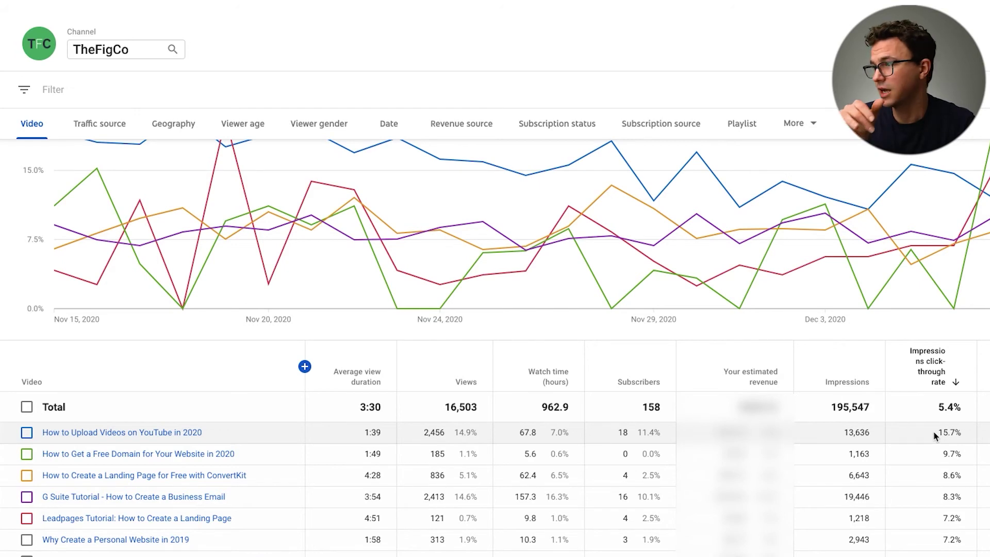
pyautogui.moveTo(933, 432); pyautogui.dragTo(968, 436)
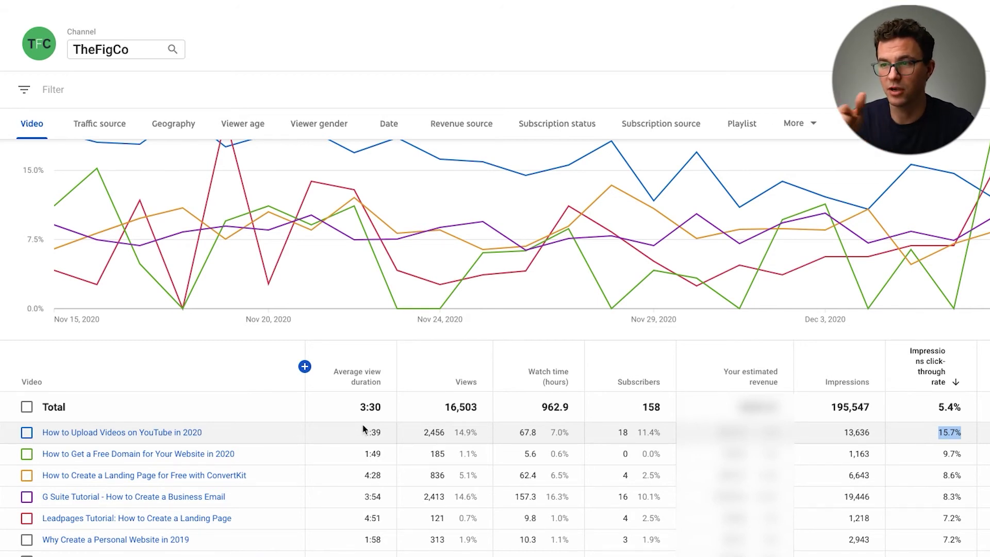
pyautogui.moveTo(362, 437); pyautogui.dragTo(382, 437)
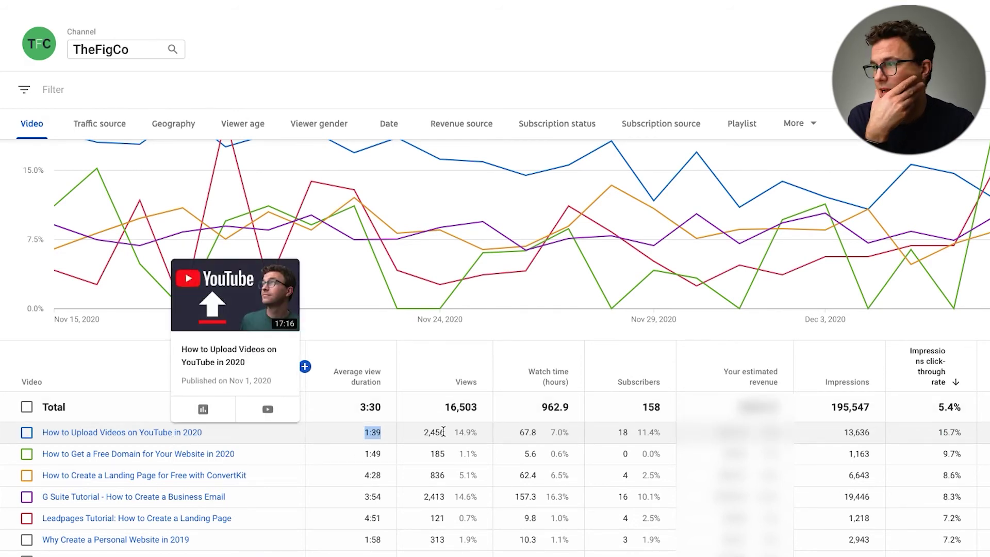
pyautogui.moveTo(97, 435)
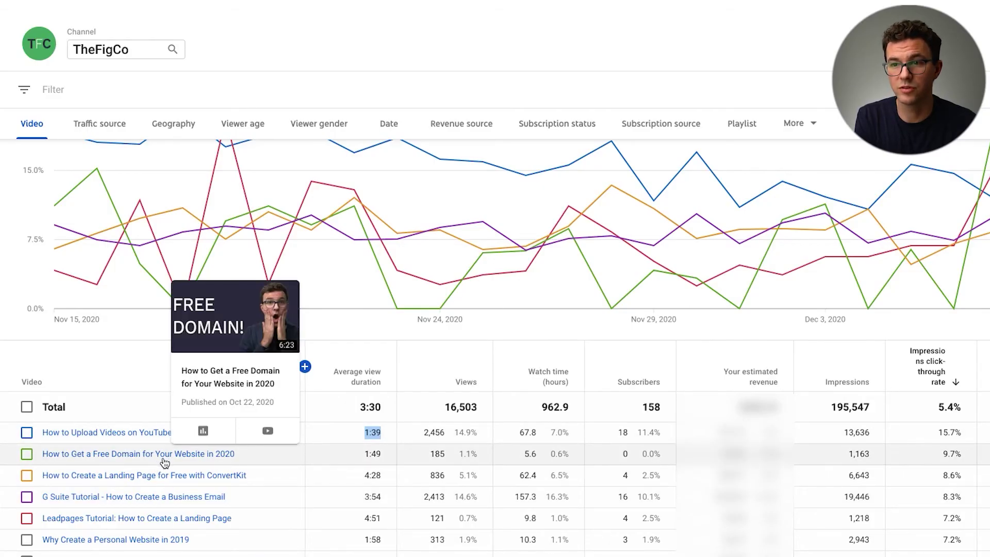
pyautogui.scroll(-20, 930, 523)
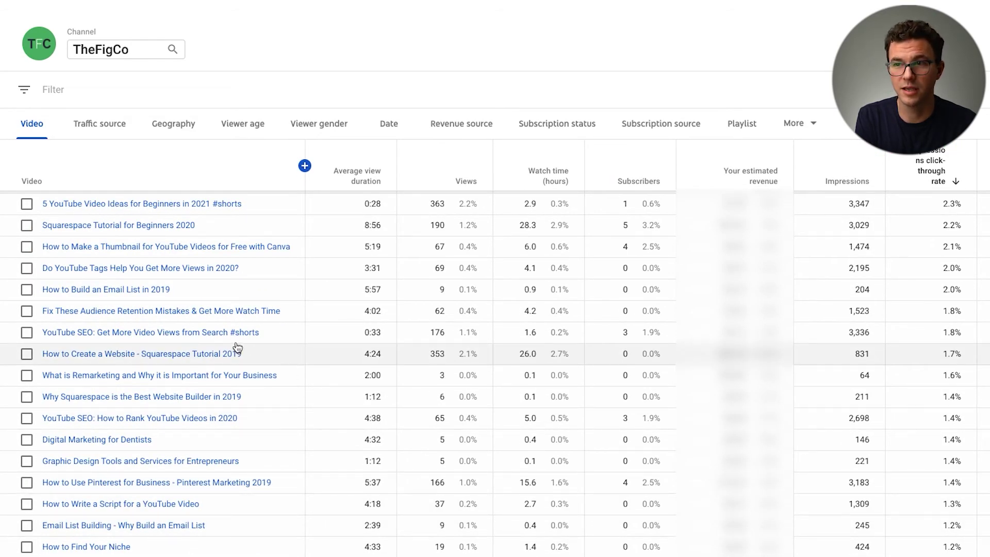
pyautogui.moveTo(112, 317)
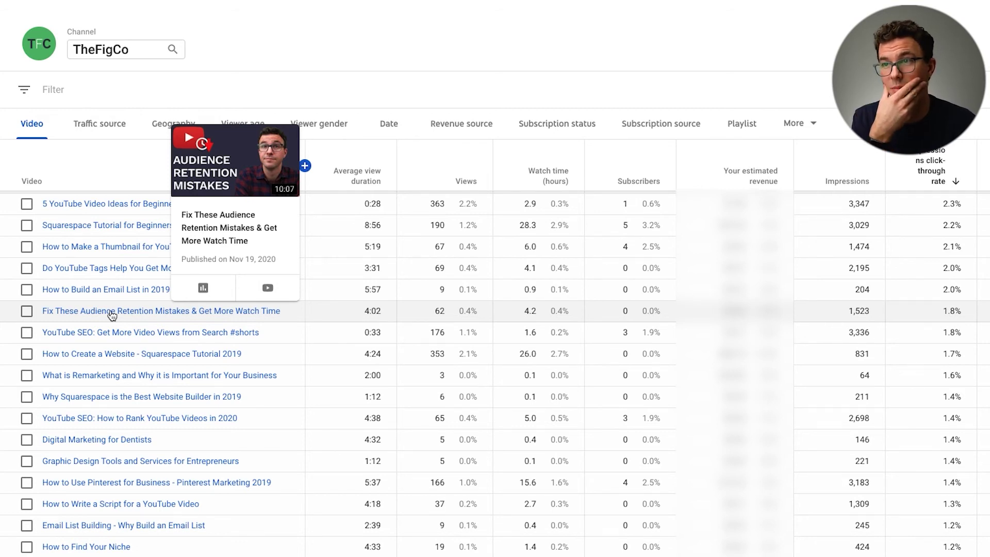
pyautogui.scroll(2, 112, 315)
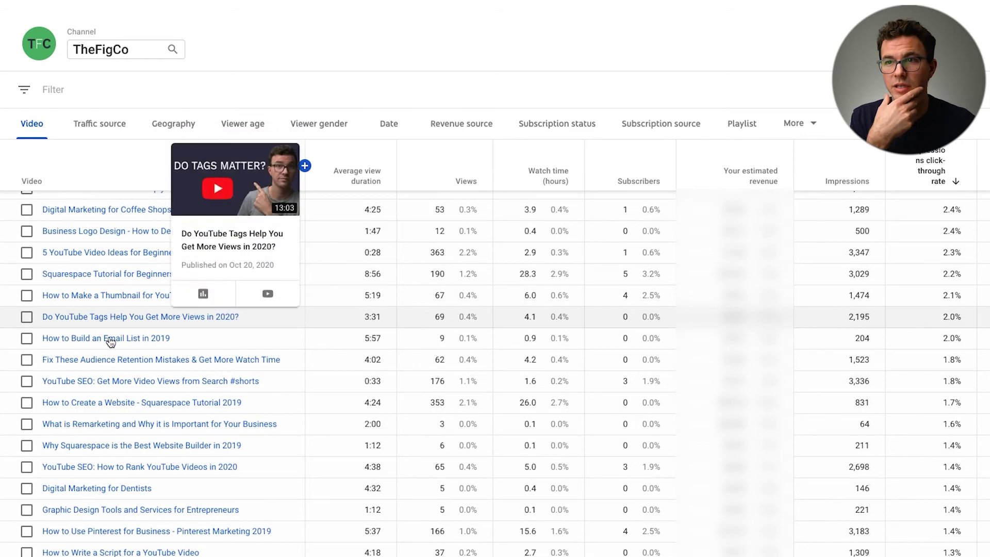
pyautogui.moveTo(109, 467)
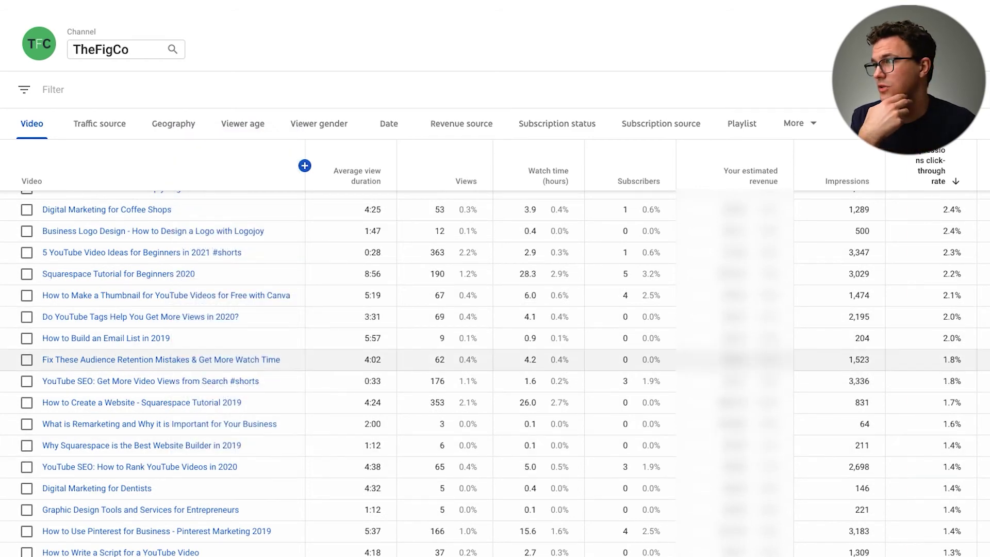